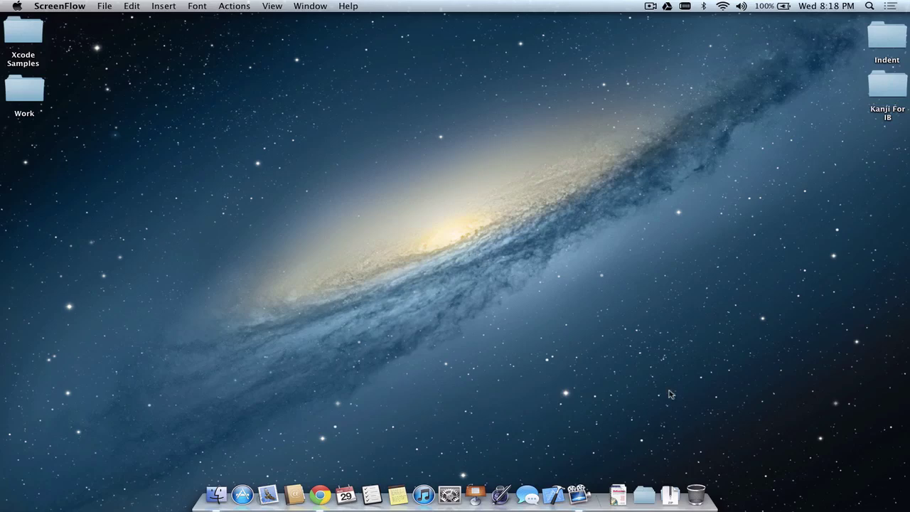
Step: Switch to the full-screen Chrome space showing the Get the Android SDK page
key("ctrl+Right")
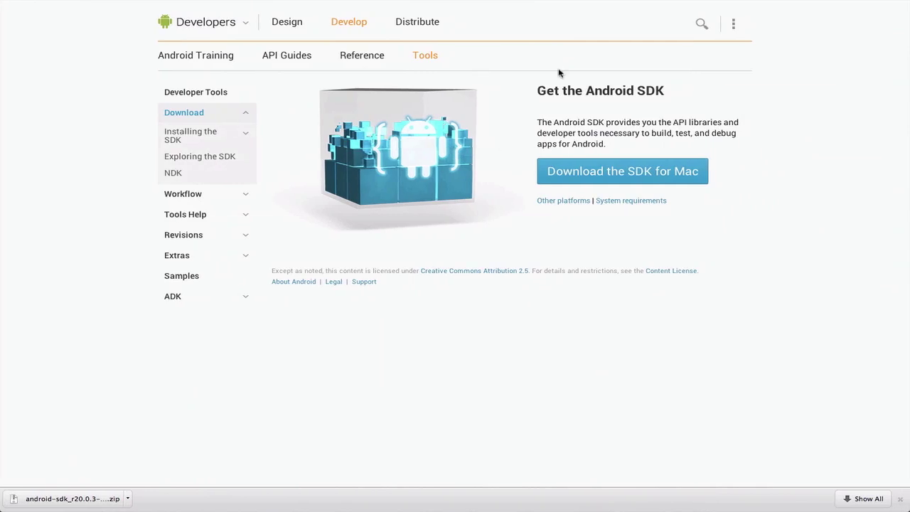
mouse_move(328, 3)
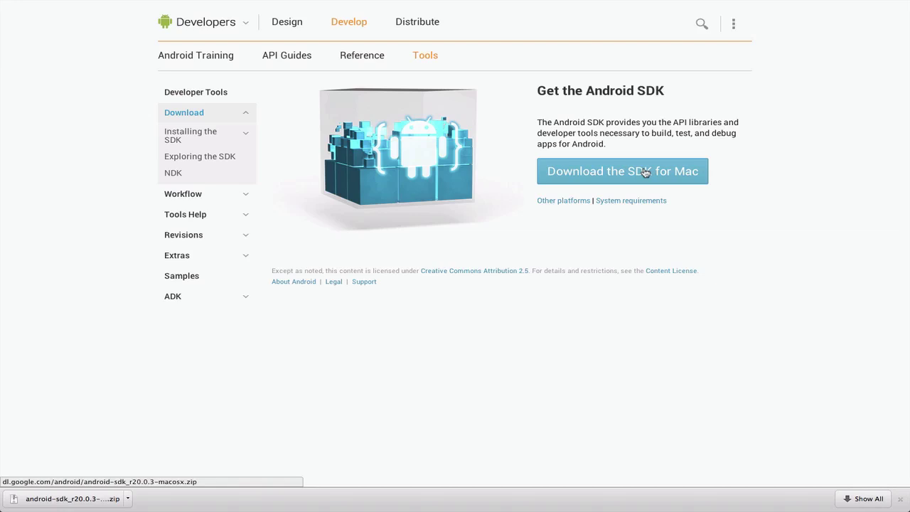
key("ctrl+Left")
key("ctrl+Right")
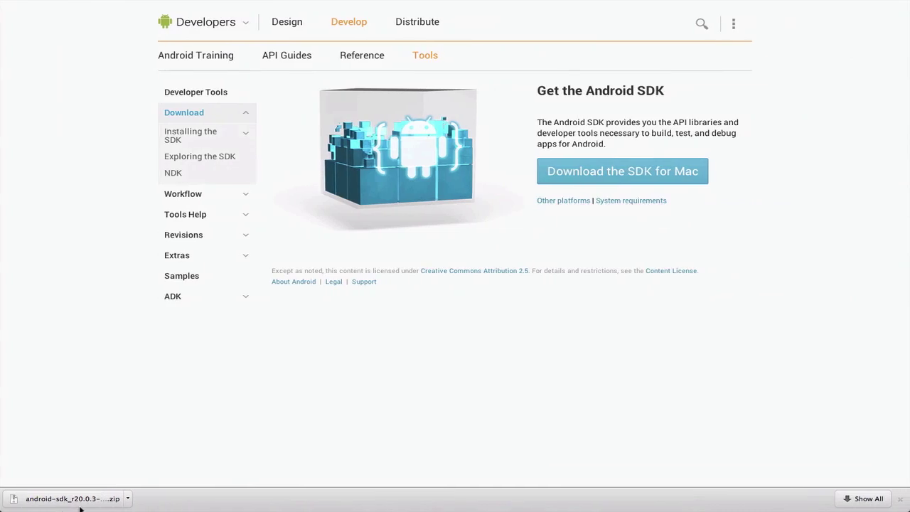
Step: From the desktop's Downloads stack, open the android-sdk-macosx 2 folder in Finder
key("ctrl+Left")
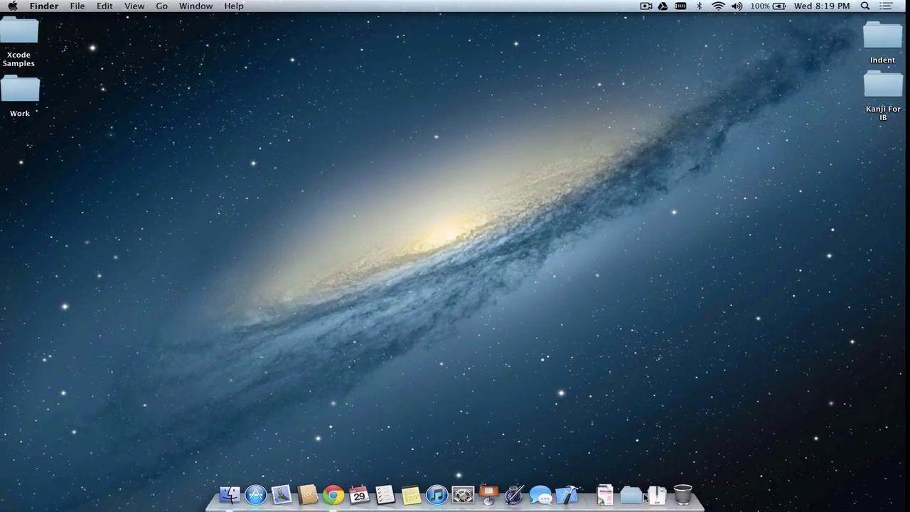
left_click(655, 495)
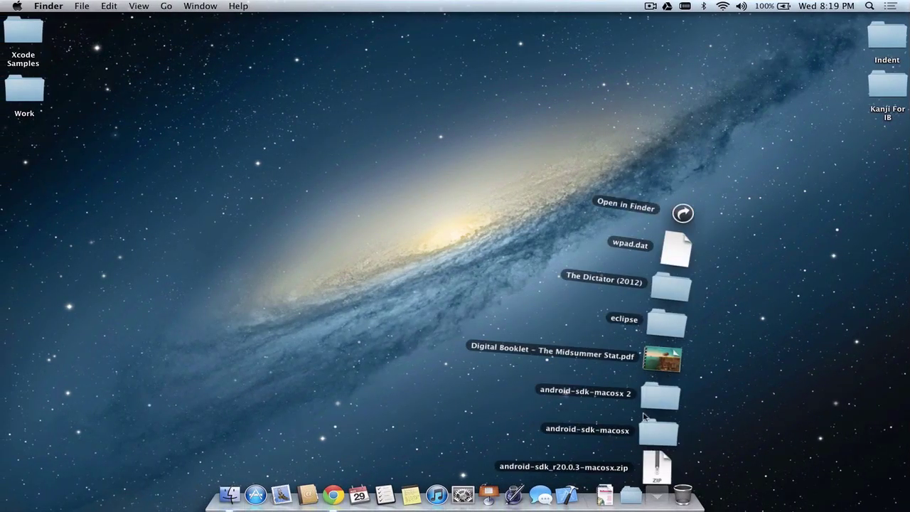
left_click(667, 407)
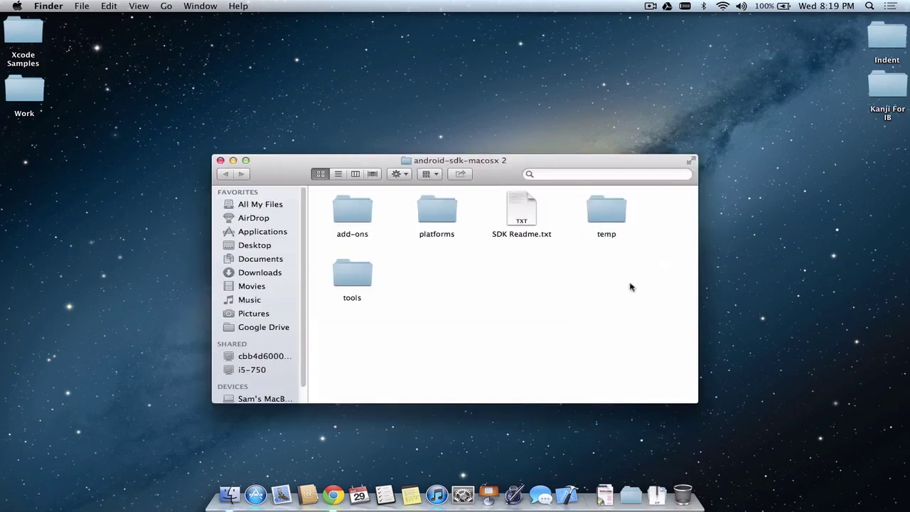
left_click_drag(630, 308, 316, 182)
left_click(466, 239)
left_click_drag(637, 326, 324, 189)
left_click(581, 277)
Step: Open the tools folder and run the android tool to launch the SDK Manager
double_click(349, 268)
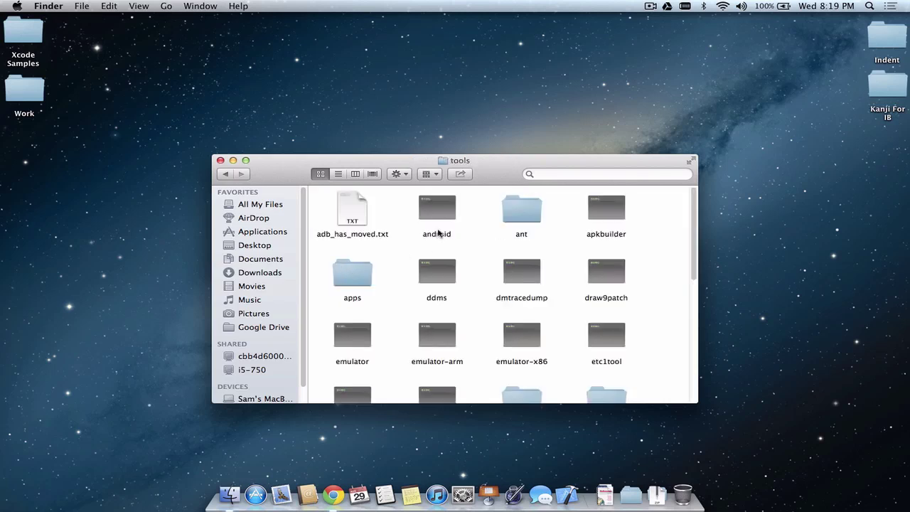
left_click(443, 215)
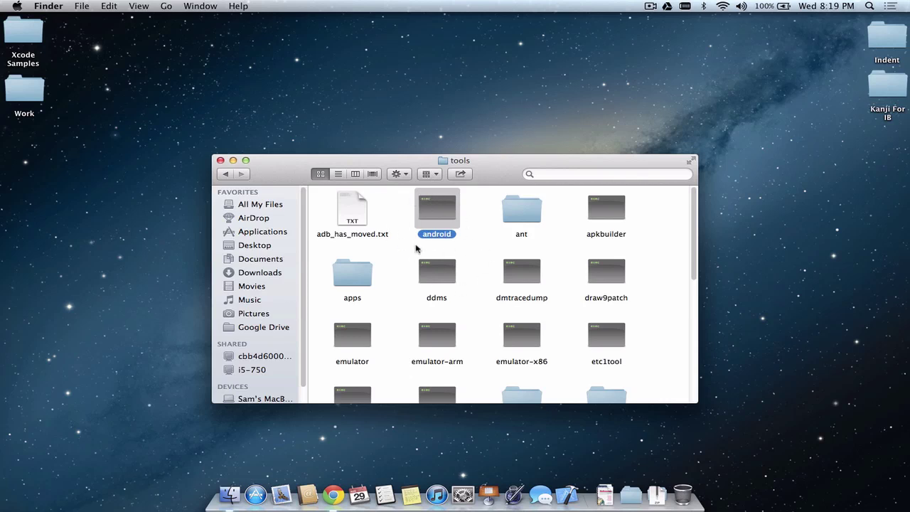
double_click(436, 219)
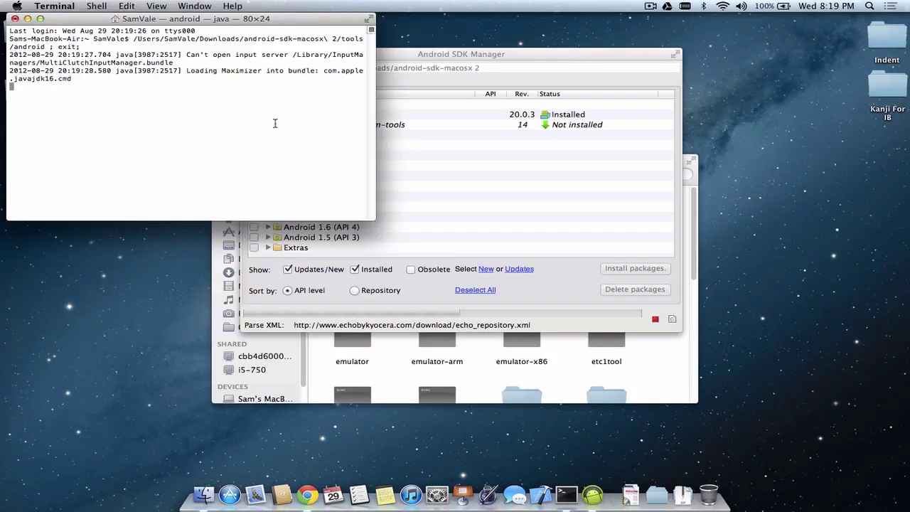
Step: Let the SDK Manager package list load and select Android SDK Platform-tools
left_click(443, 81)
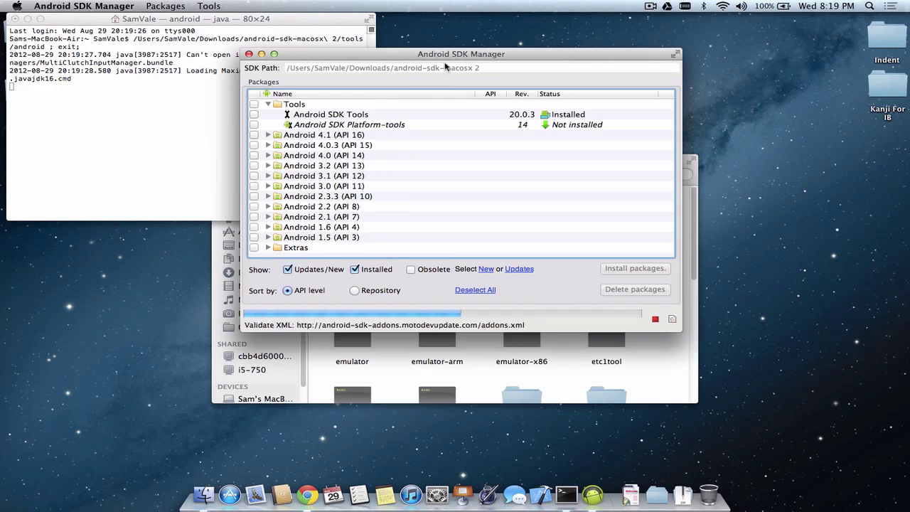
scroll(483, 164, "up", 2)
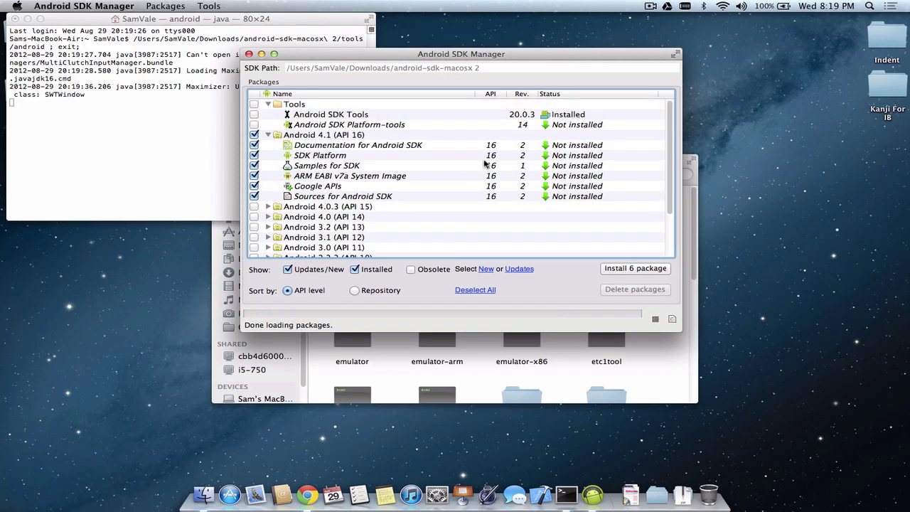
scroll(483, 164, "down", 5)
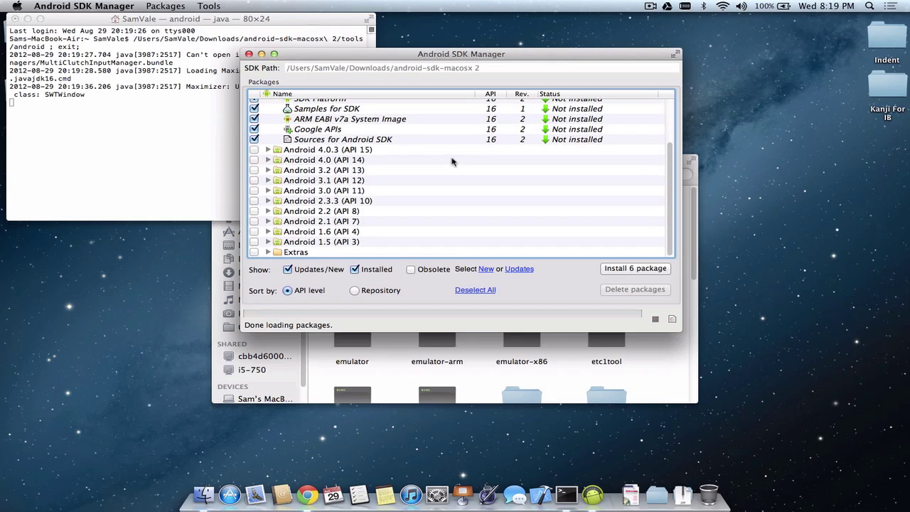
scroll(451, 162, "up", 3)
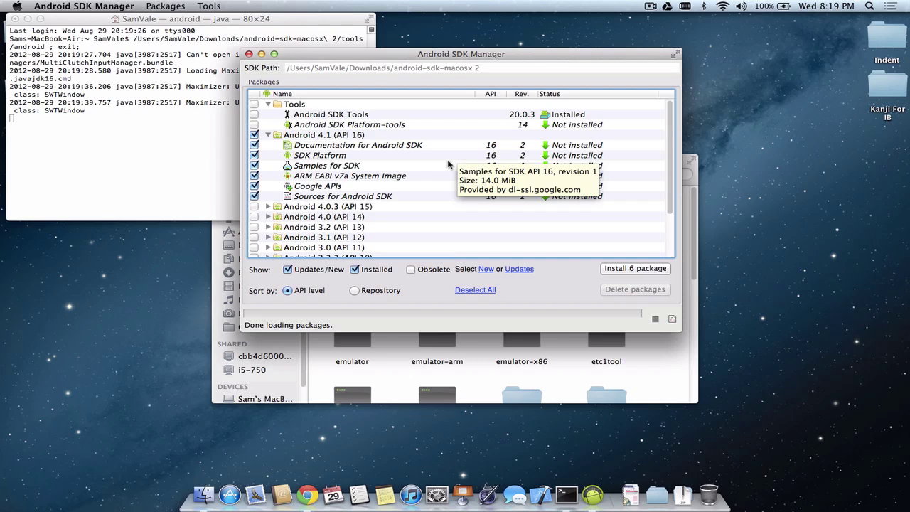
left_click(347, 123)
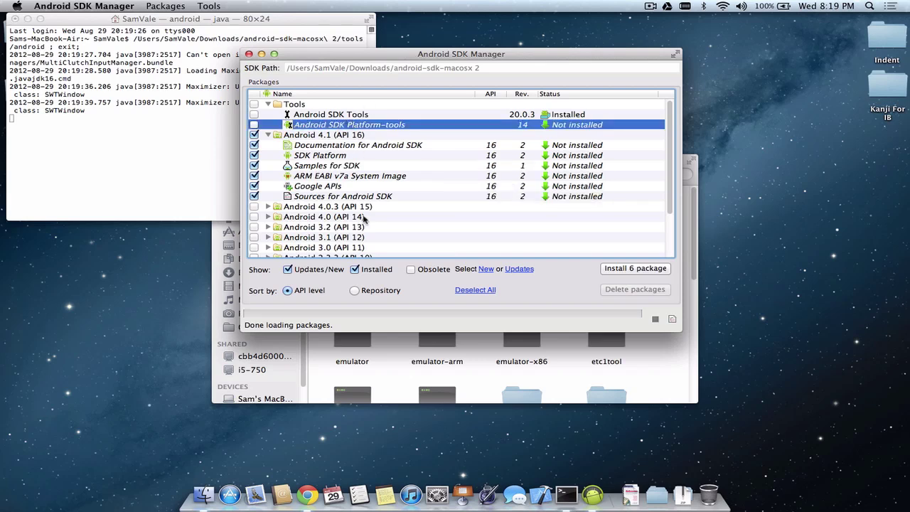
Step: Expand the Extras group to show its packages
scroll(326, 217, "down", 3)
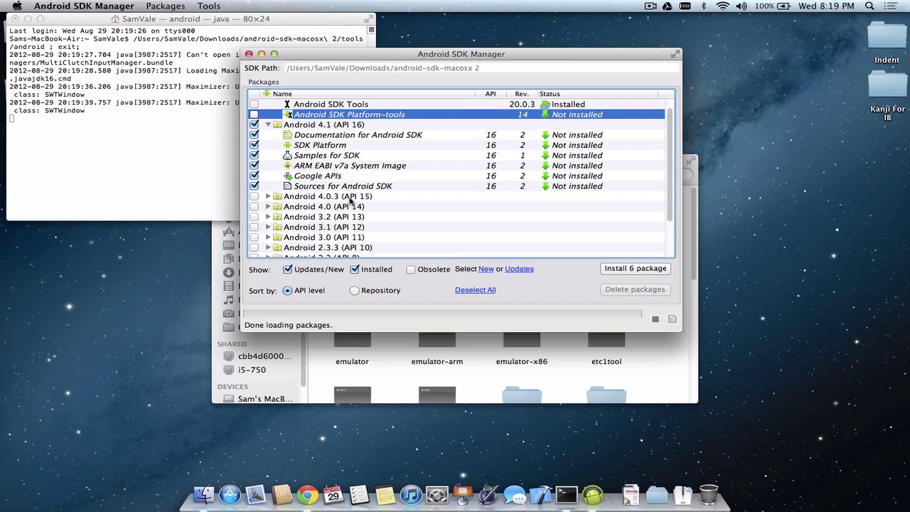
scroll(380, 171, "up", 1)
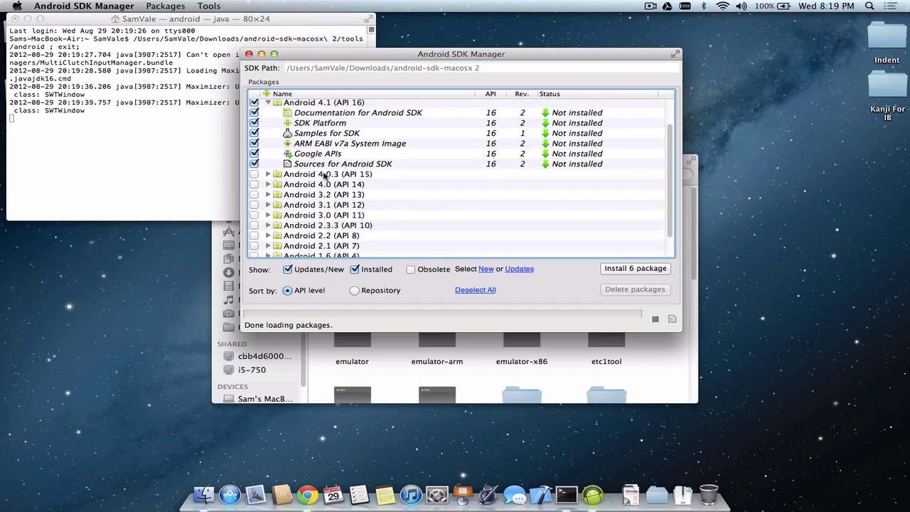
scroll(379, 179, "up", 1)
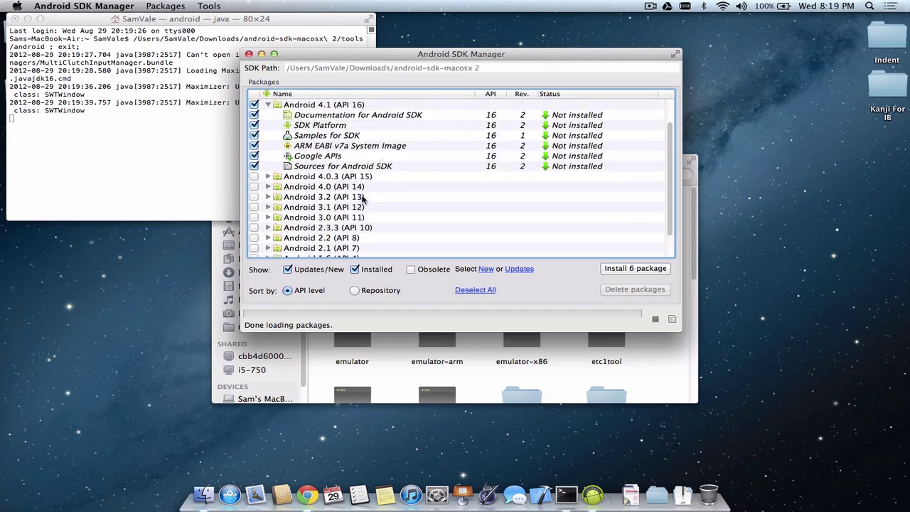
scroll(363, 200, "down", 2)
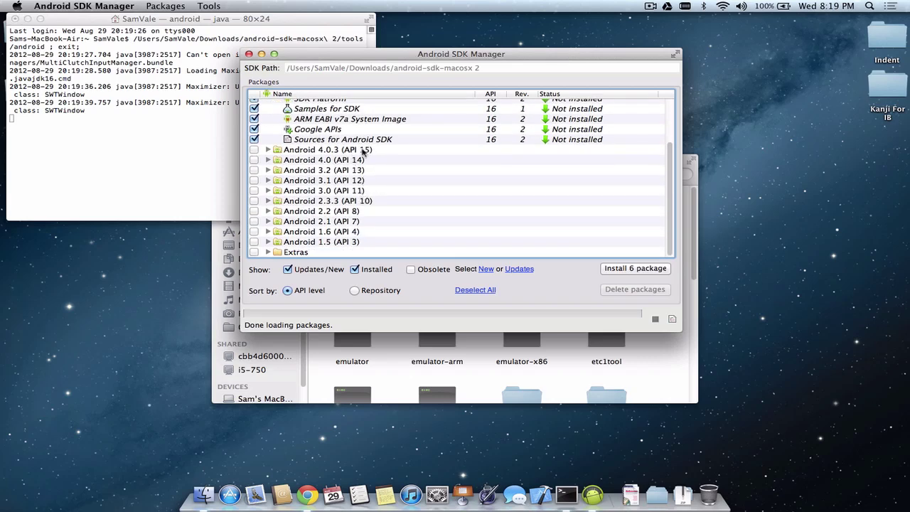
left_click(269, 253)
scroll(431, 188, "up", 4)
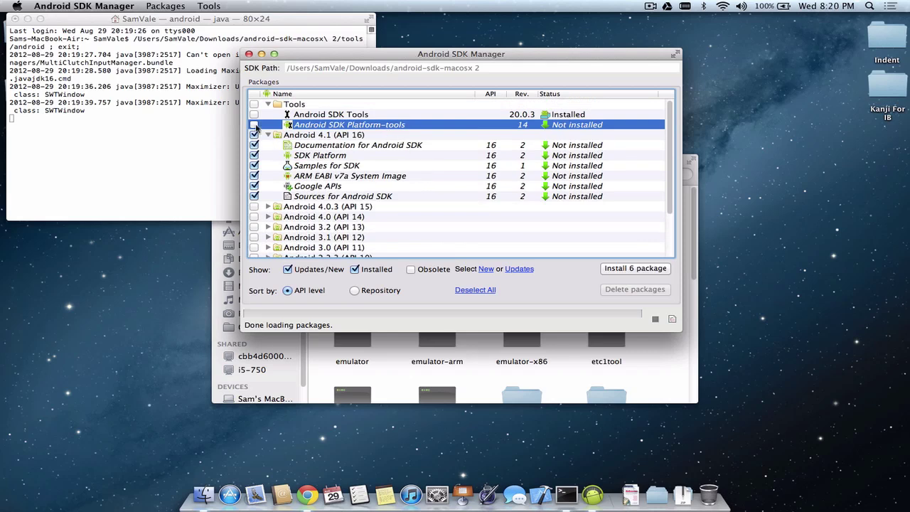
Step: Collapse Android 4.1 and check Android 4.0.3, 4.0, 3.2, 3.1 and 3.0 (API 15–11)
left_click(268, 135)
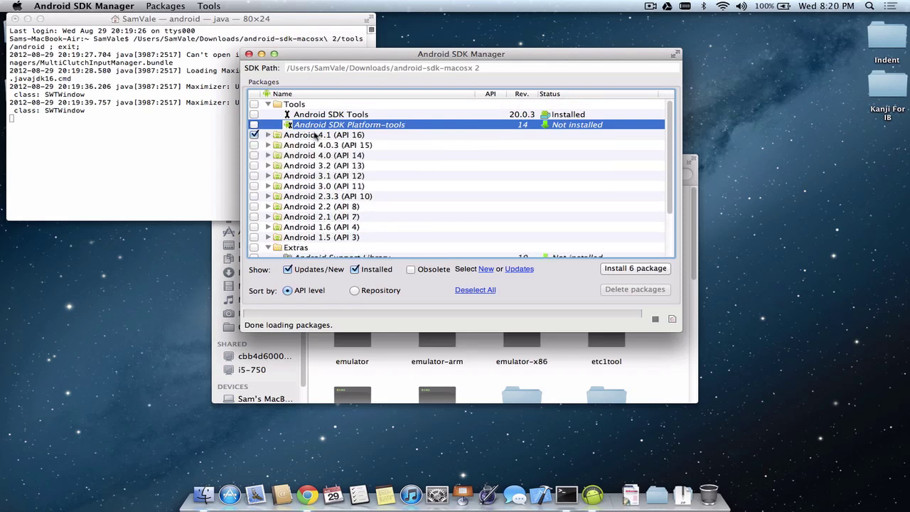
left_click(254, 145)
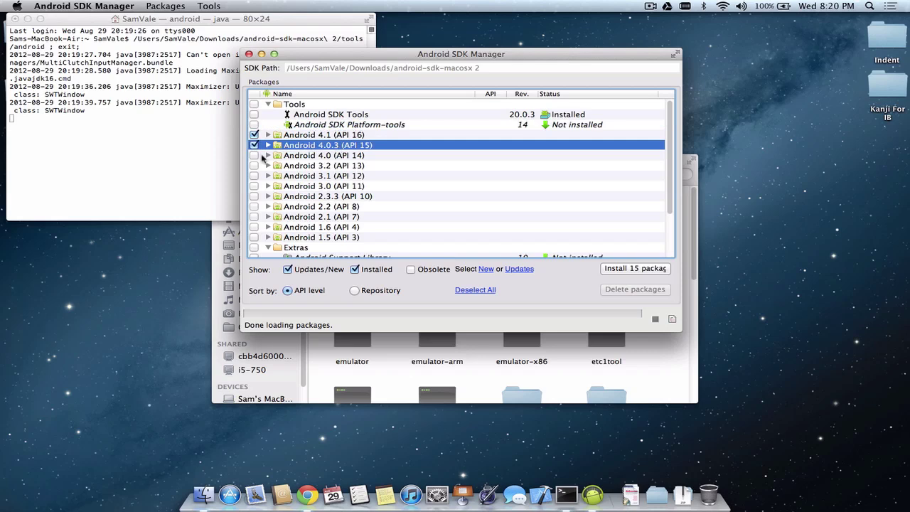
left_click(254, 155)
left_click(253, 165)
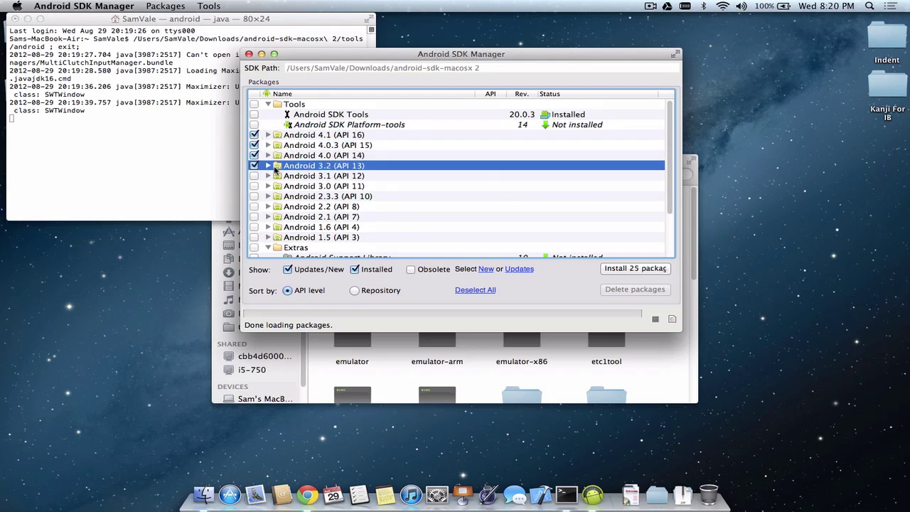
left_click(254, 176)
left_click(253, 185)
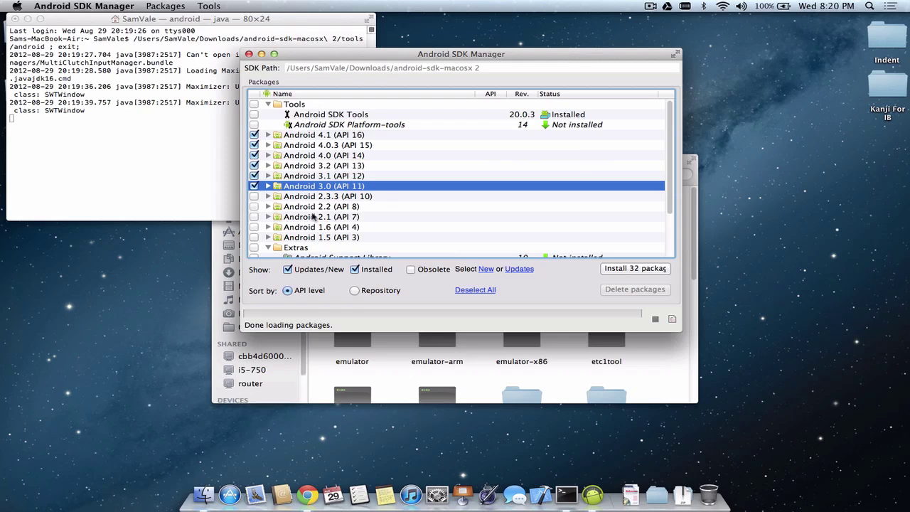
Step: Check Android SDK Platform-tools under Tools, bringing the install to 33 packages
scroll(314, 219, "down", 2)
scroll(314, 218, "up", 2)
left_click(255, 114)
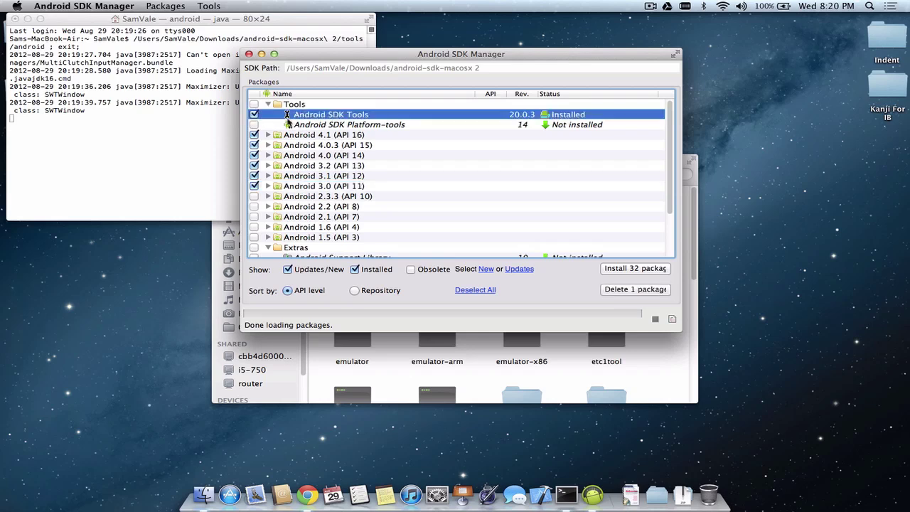
left_click(253, 124)
left_click(253, 125)
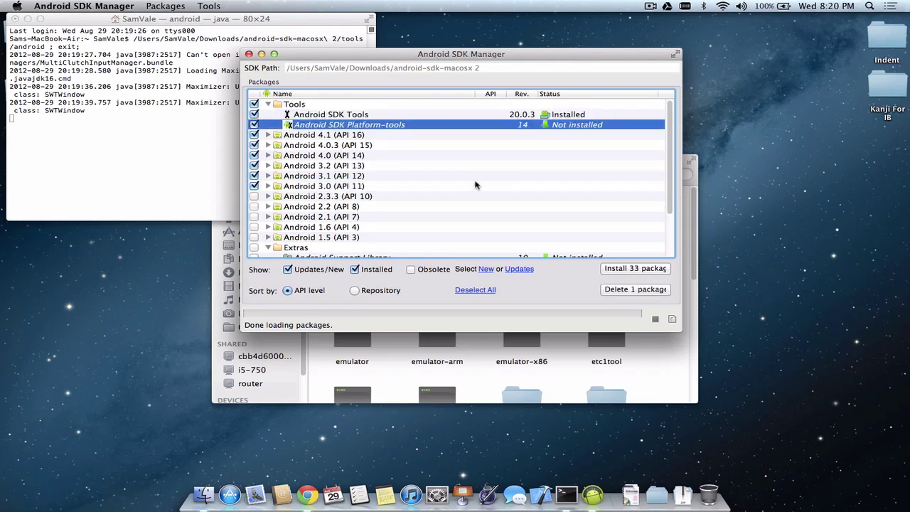
scroll(475, 186, "down", 5)
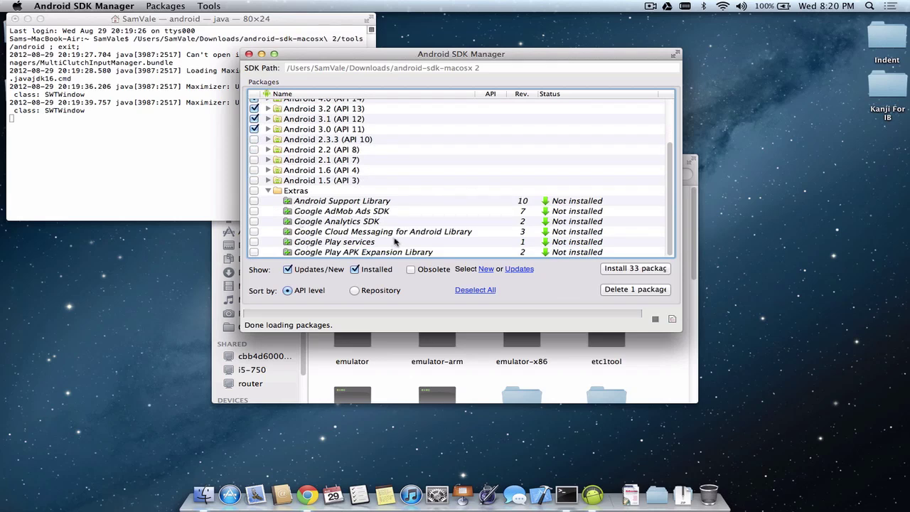
Step: Check Google Analytics SDK and Google AdMob Ads SDK under Extras
left_click(254, 221)
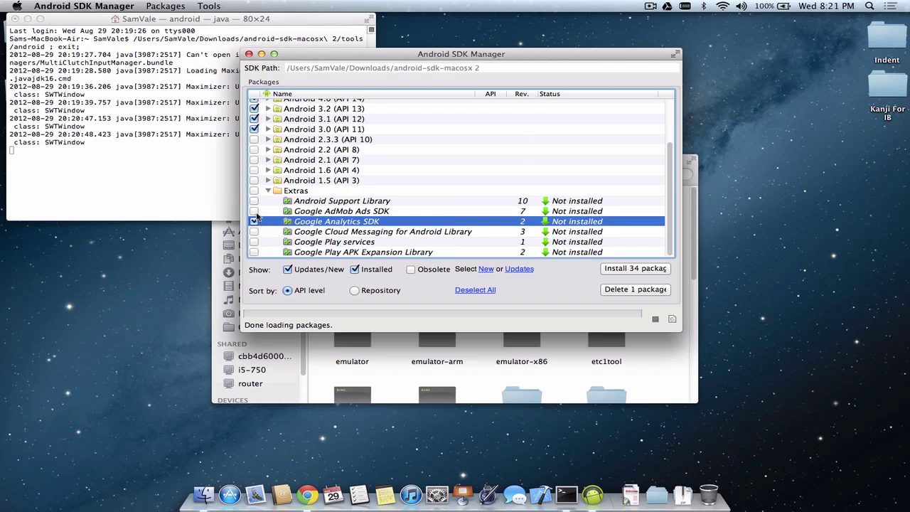
left_click(333, 212)
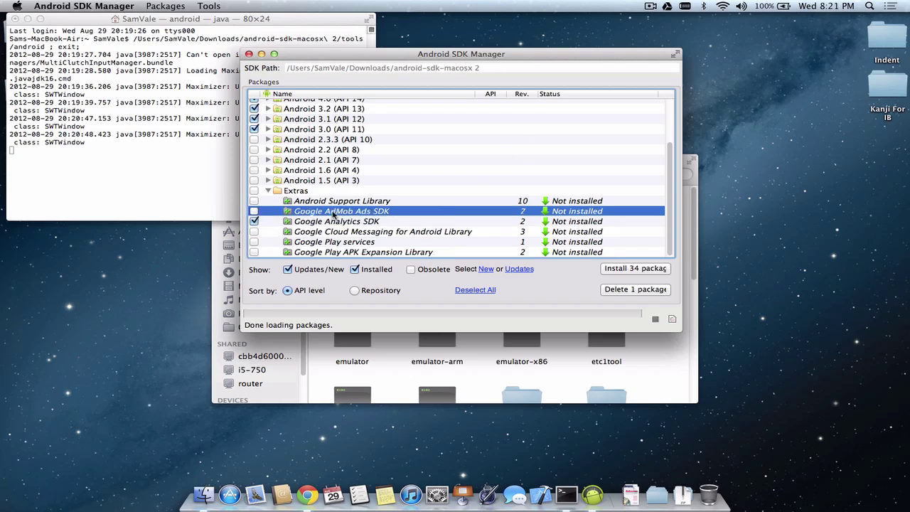
left_click(254, 212)
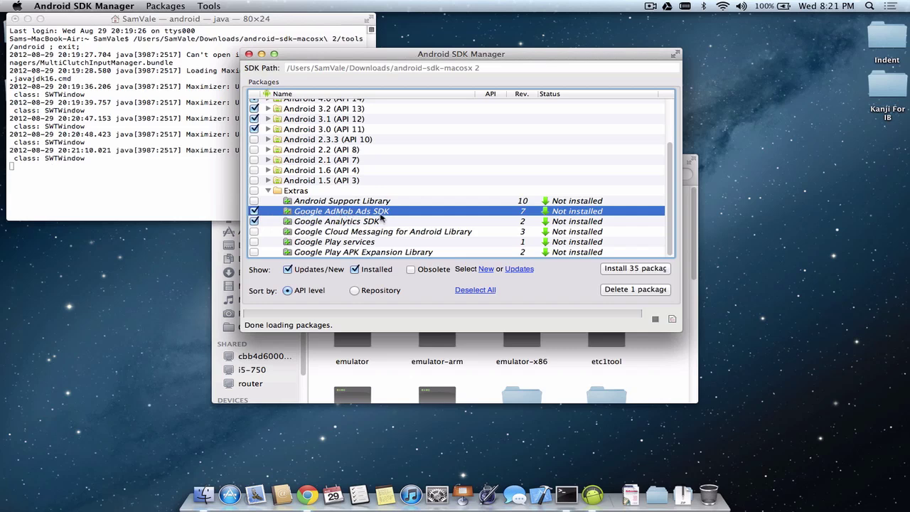
Step: Widen the SDK Manager window by dragging its right edge
mouse_move(382, 218)
left_click_drag(681, 275, 762, 273)
left_click_drag(778, 271, 742, 275)
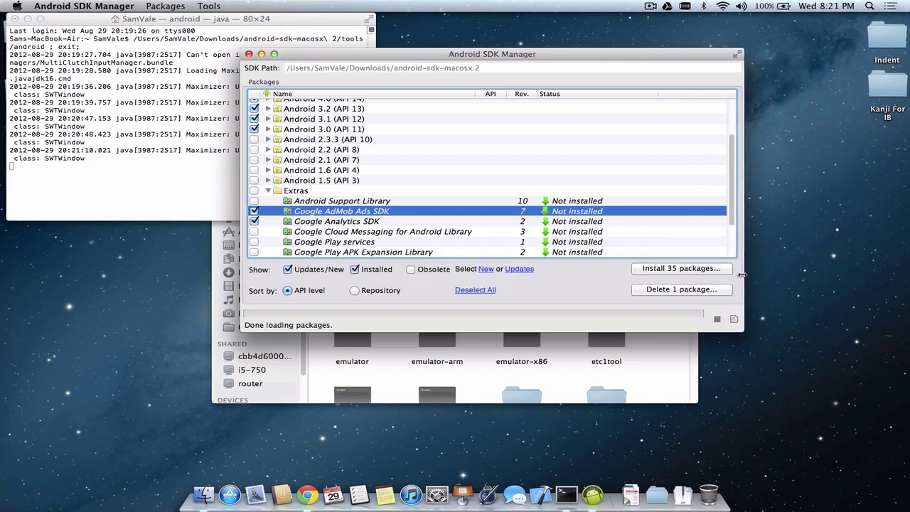
Step: Open the review dialog for the 35 packages, enlarge and reposition it, and check the first entries
left_click(681, 268)
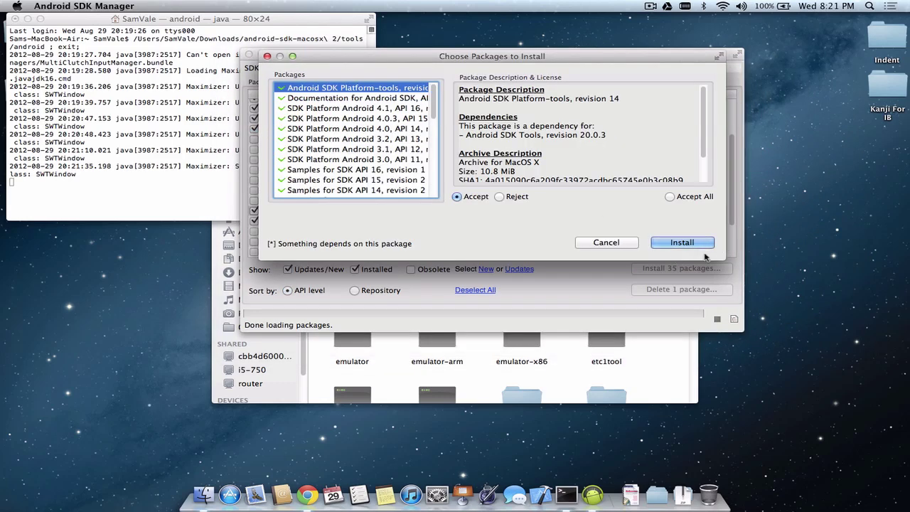
left_click_drag(725, 257, 769, 418)
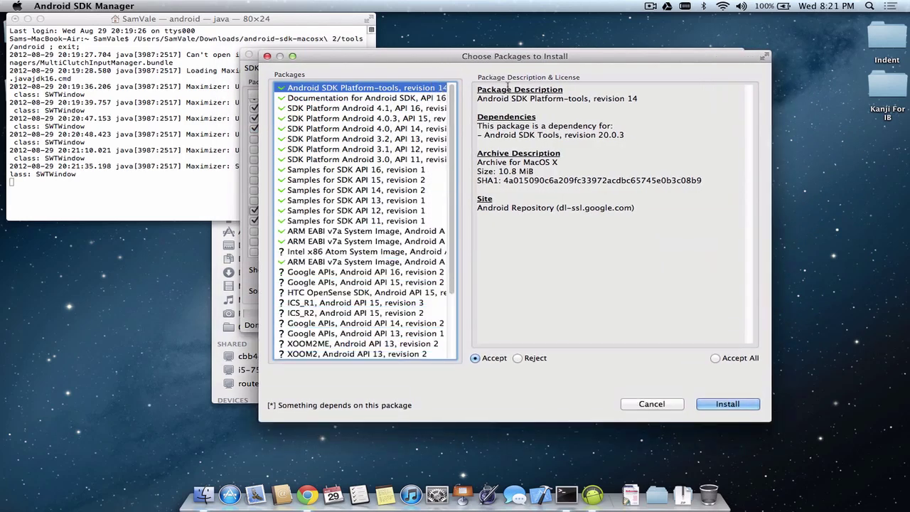
left_click_drag(509, 61, 470, 48)
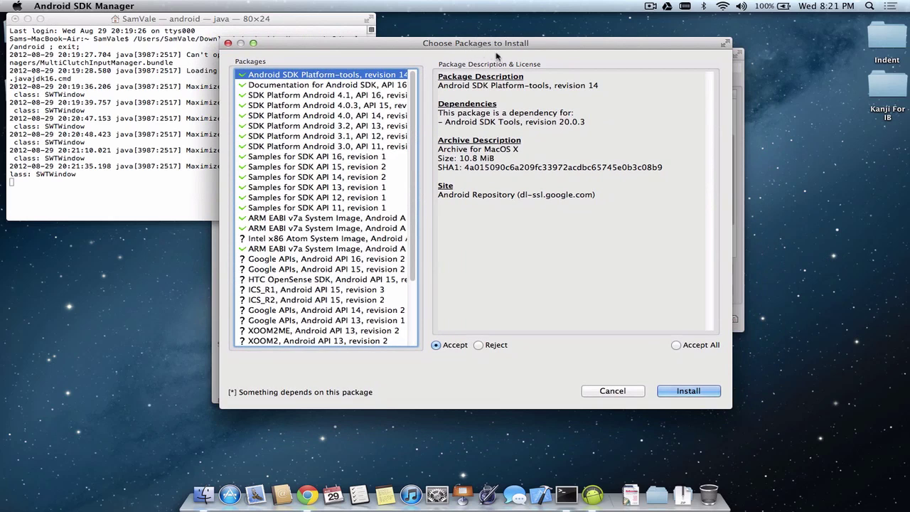
left_click(383, 85)
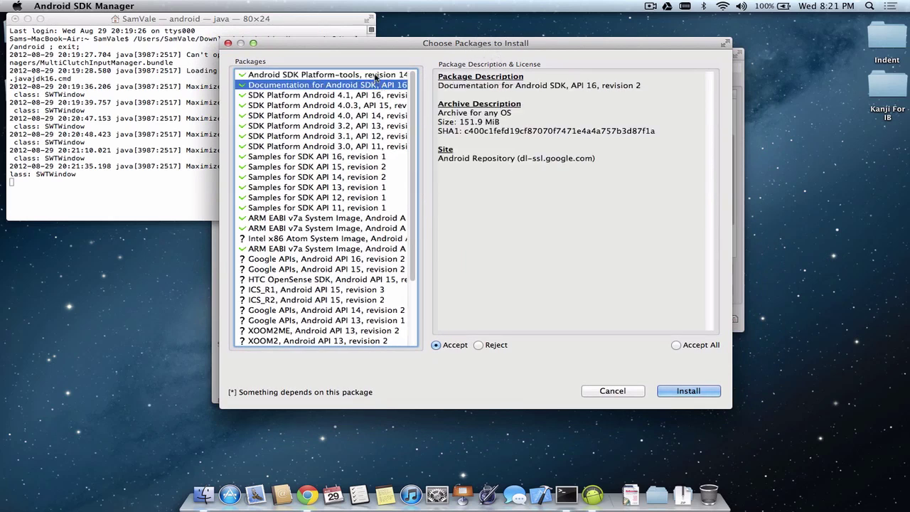
left_click(376, 75)
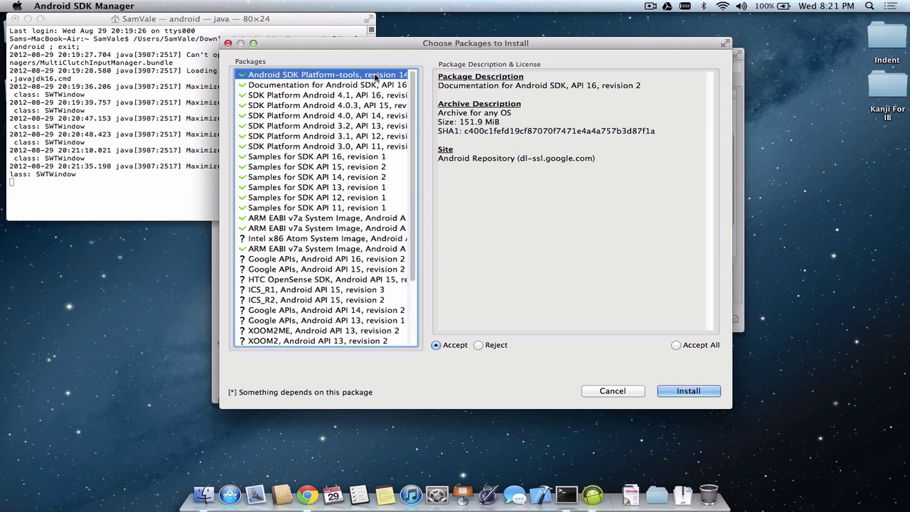
left_click(266, 239)
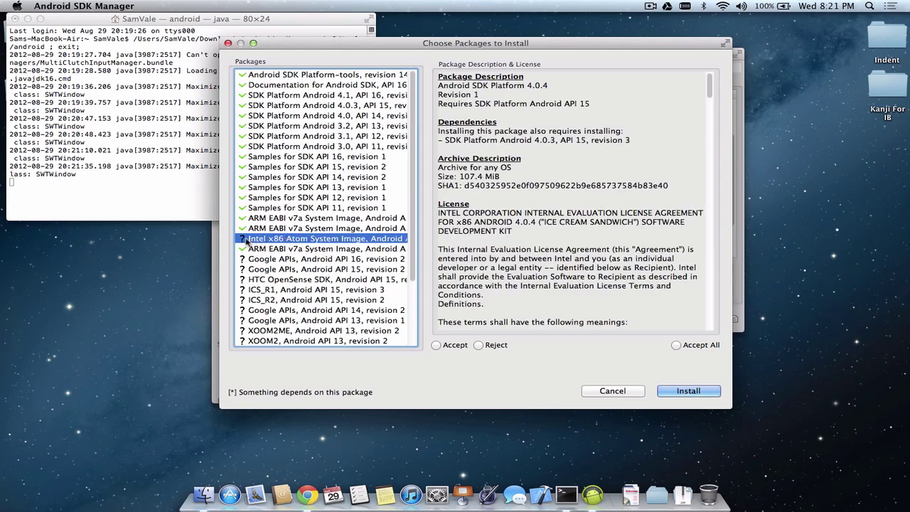
scroll(320, 128, "down", 5)
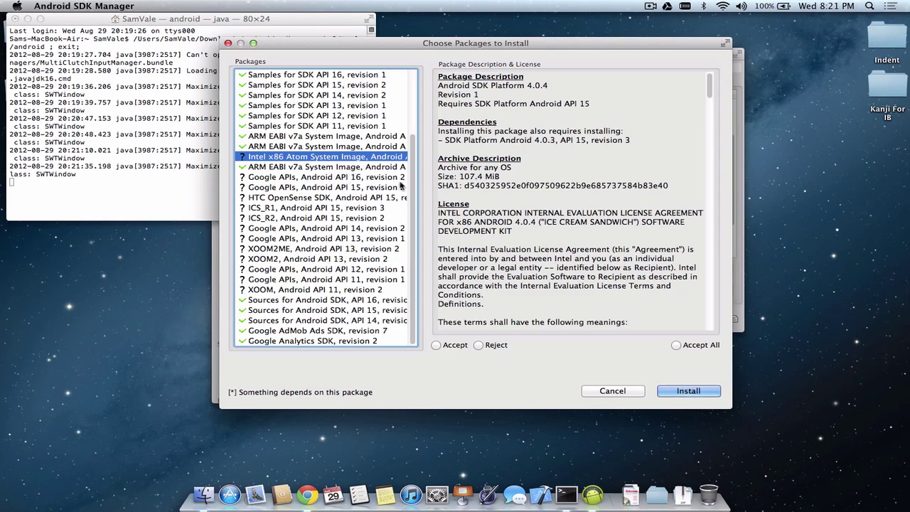
scroll(320, 142, "up", 8)
Step: Review the documentation, SDK Platforms Android 4.1–3.0 and Samples for API 16–14
left_click(305, 85)
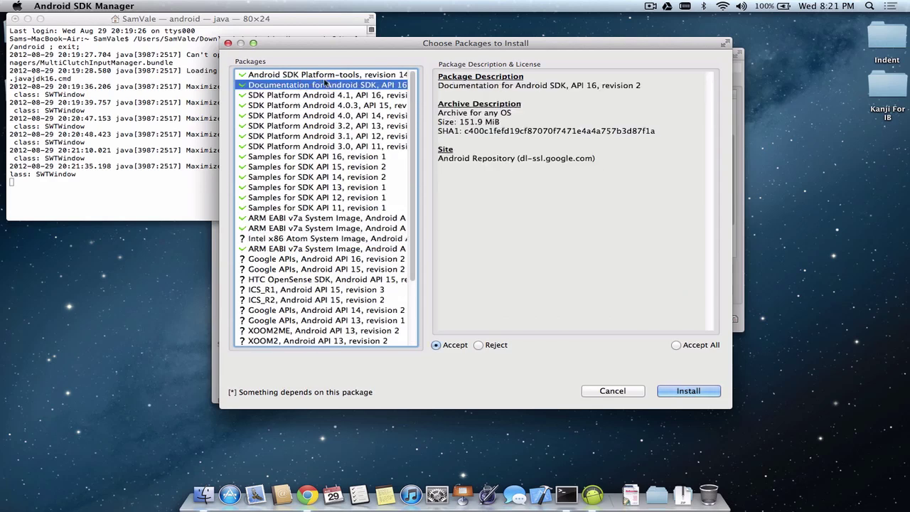
left_click(321, 75)
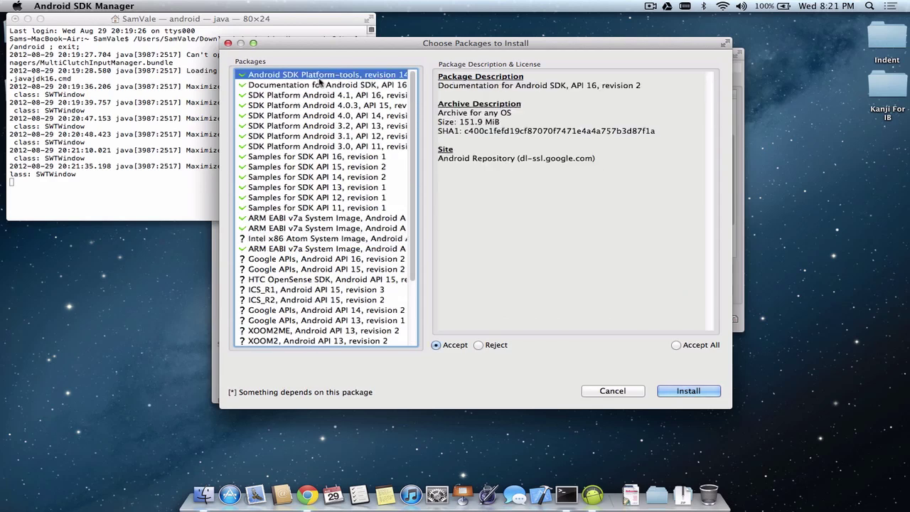
left_click(363, 86)
left_click(363, 98)
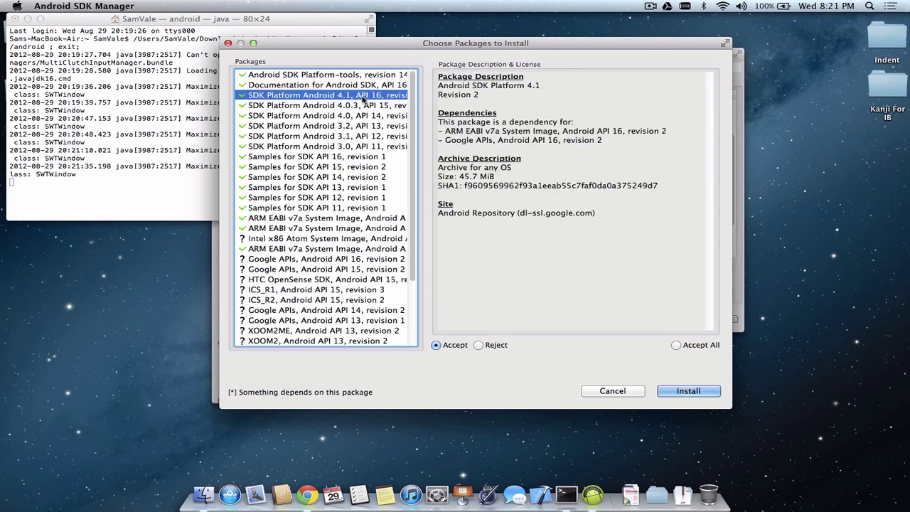
left_click(363, 105)
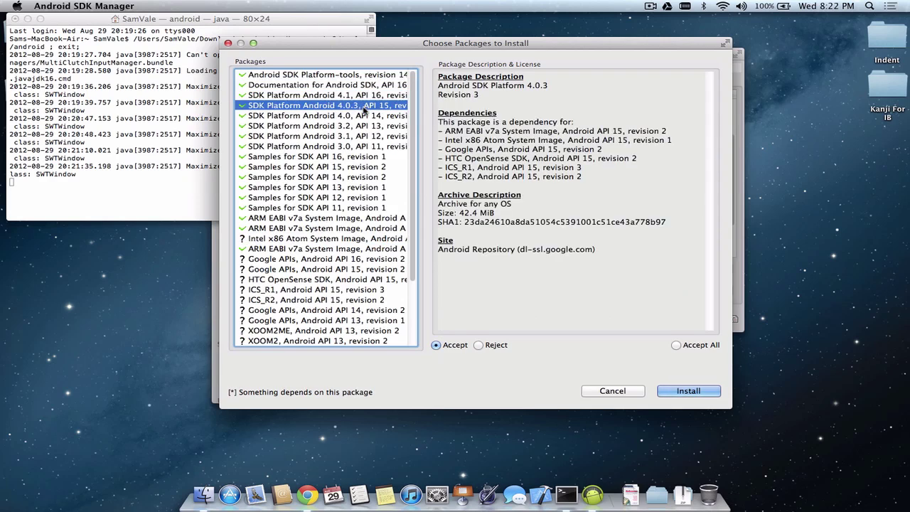
left_click(364, 115)
left_click(367, 126)
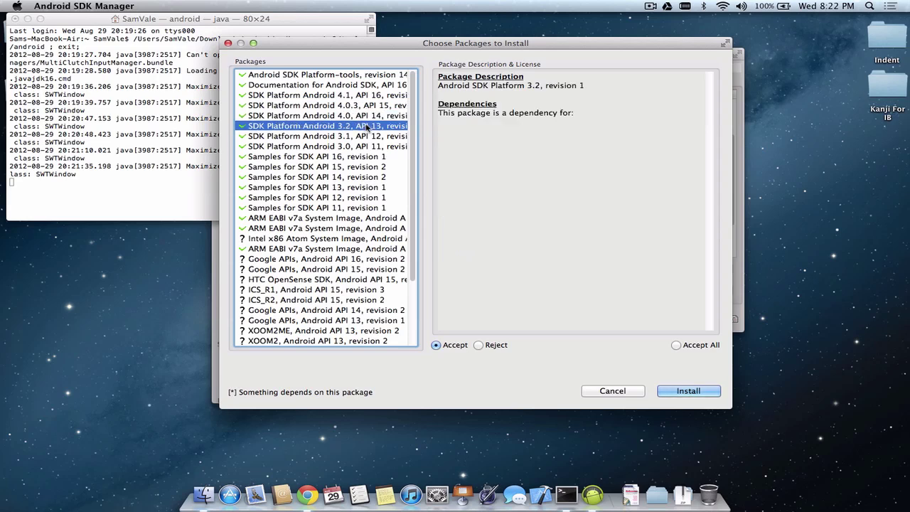
left_click(367, 136)
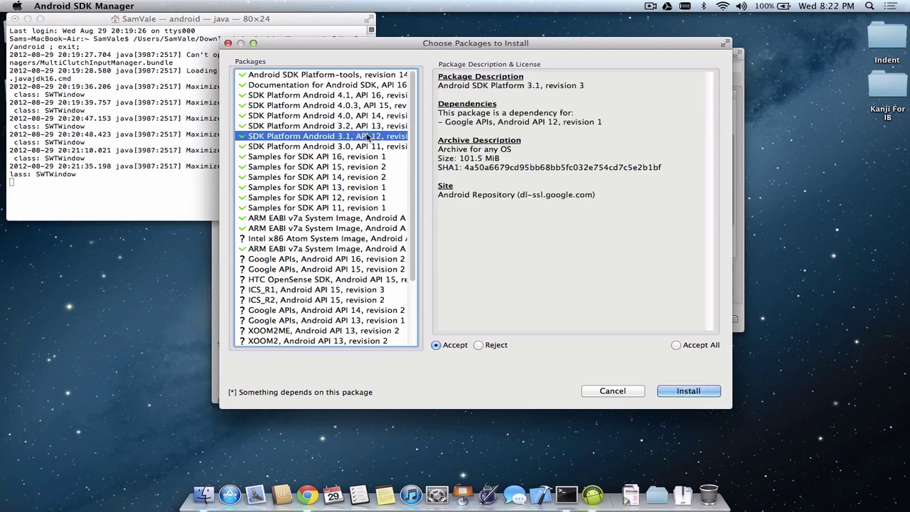
left_click(367, 146)
left_click(368, 156)
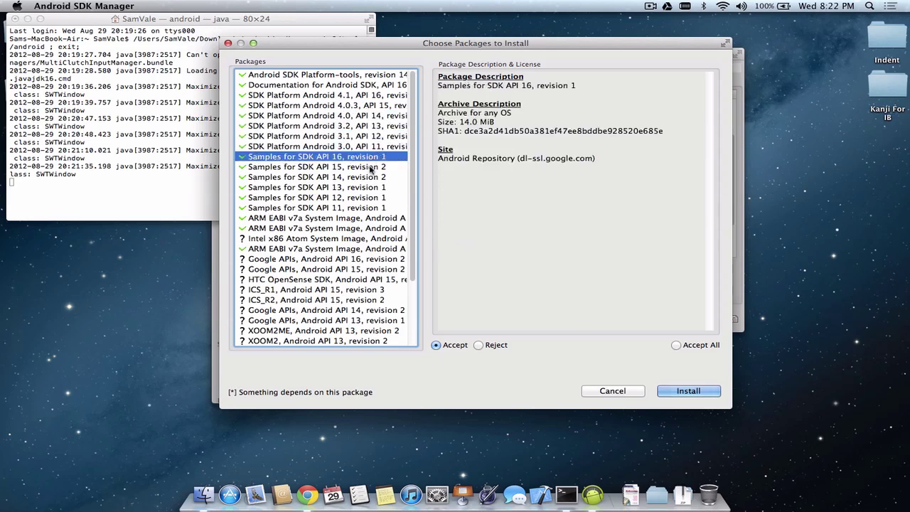
left_click(369, 167)
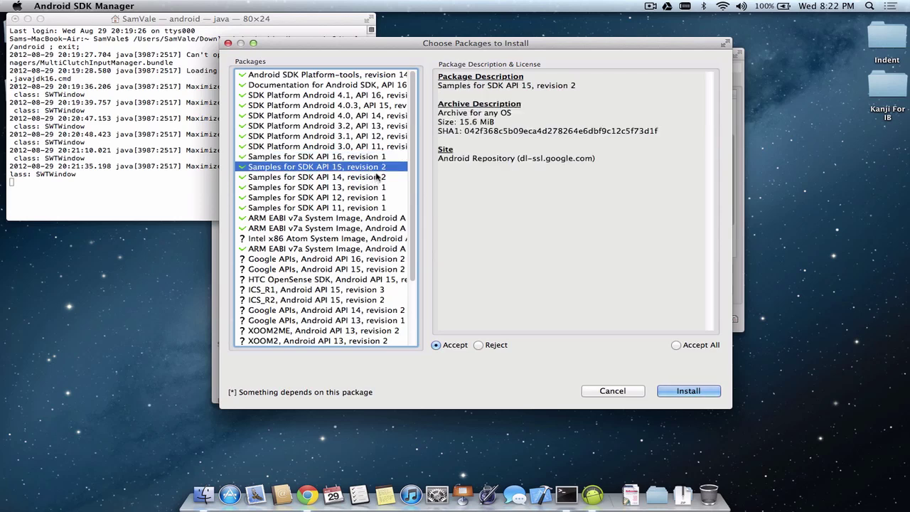
left_click(377, 176)
Step: Review the ARM system images and Sources for API 16, then start the installation
key("Down")
key("Down")
key("Down")
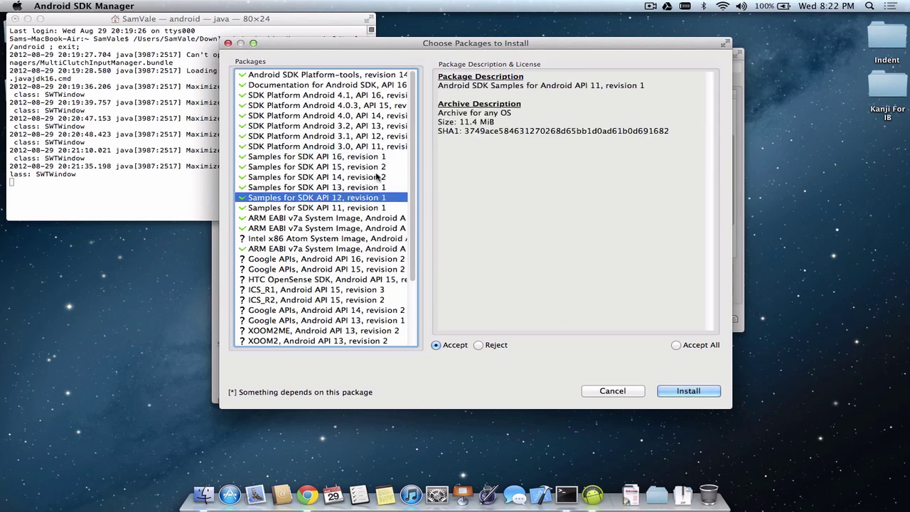
key("Down")
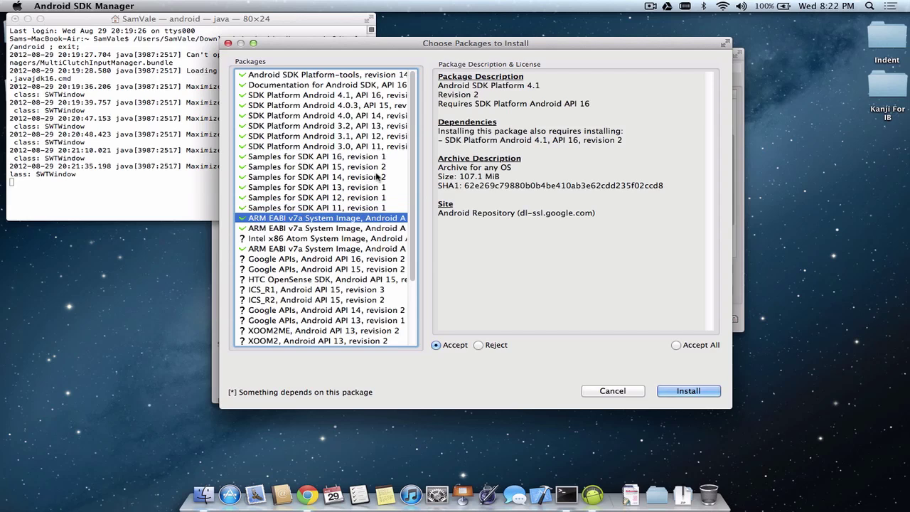
key("Down")
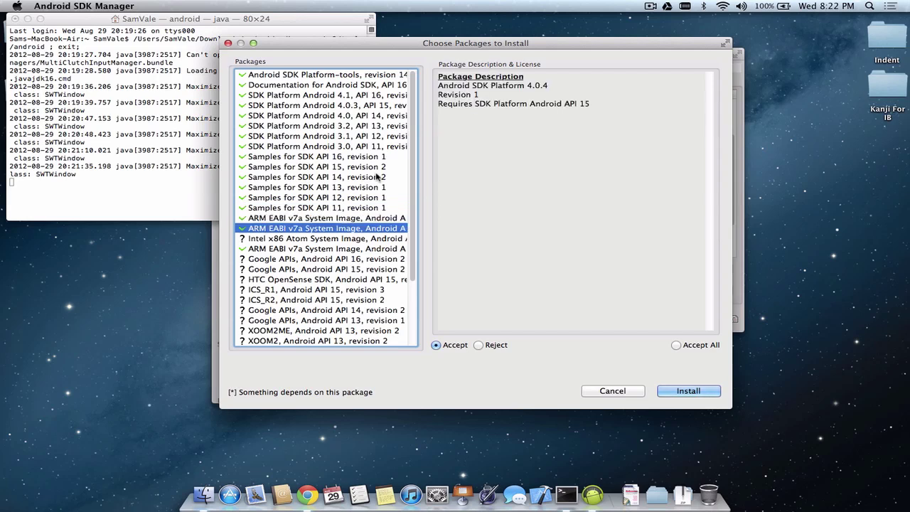
key("Down")
key("Down")
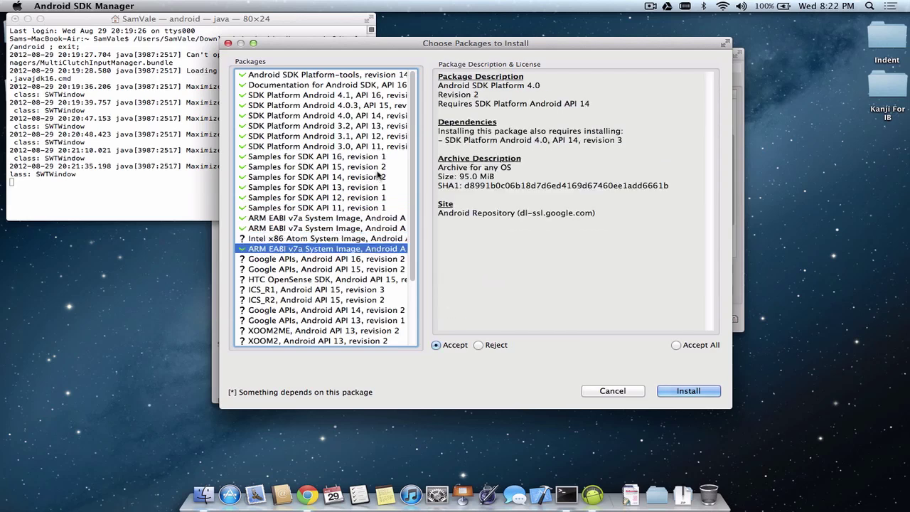
scroll(411, 169, "down", 5)
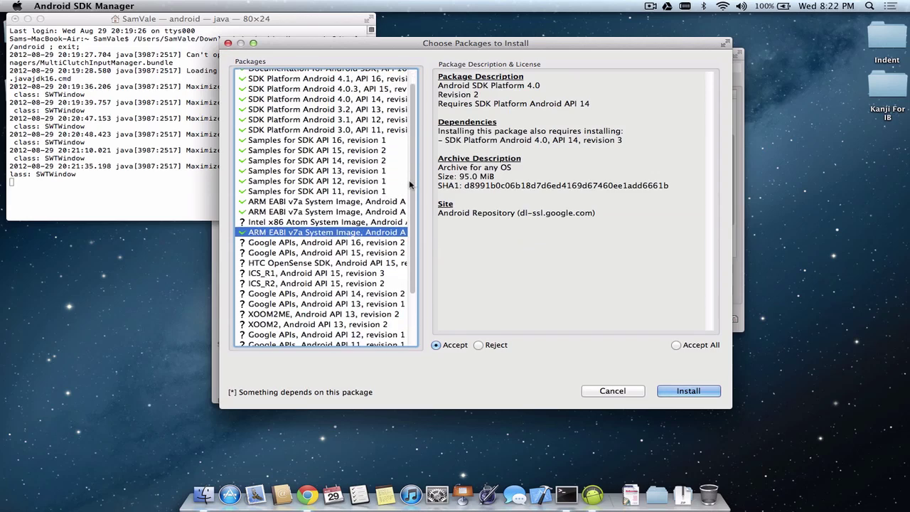
left_click(375, 300)
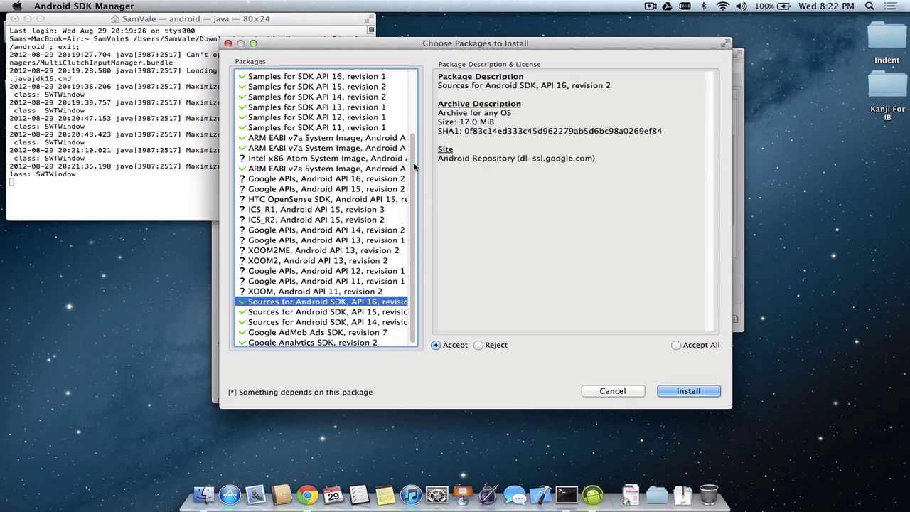
scroll(415, 142, "up", 5)
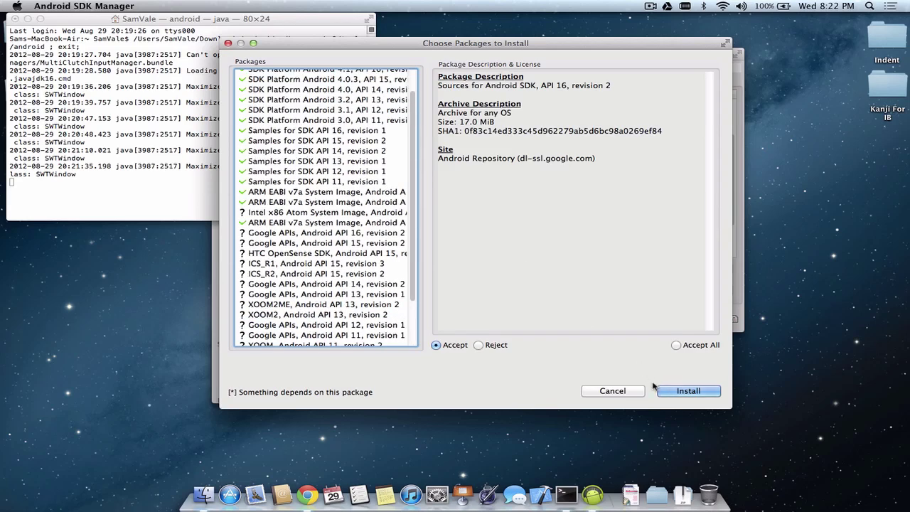
left_click(679, 391)
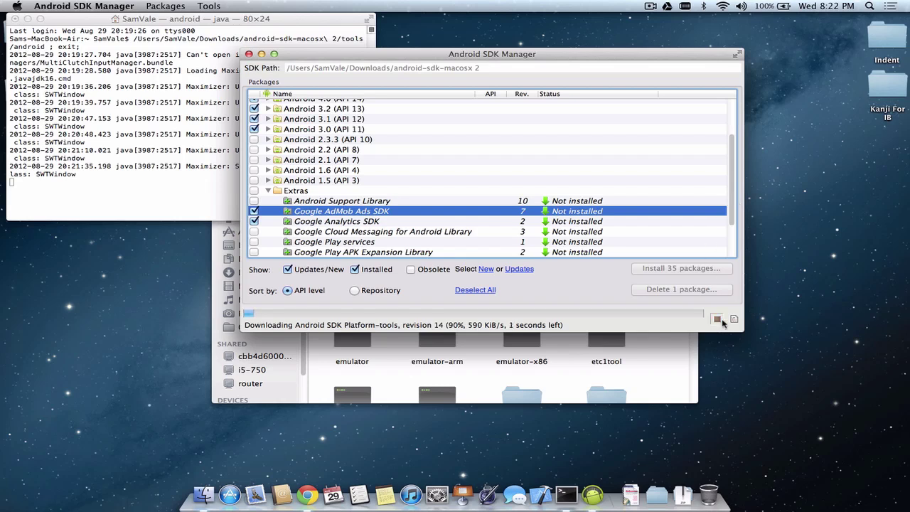
Step: Close the SDK Manager, the Terminal window and the android-sdk-macosx 2 Finder window
left_click(248, 54)
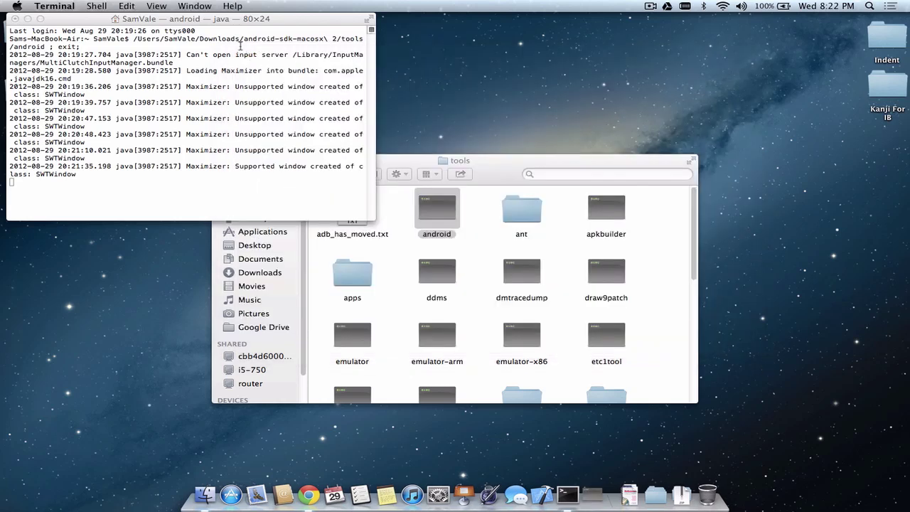
left_click(15, 19)
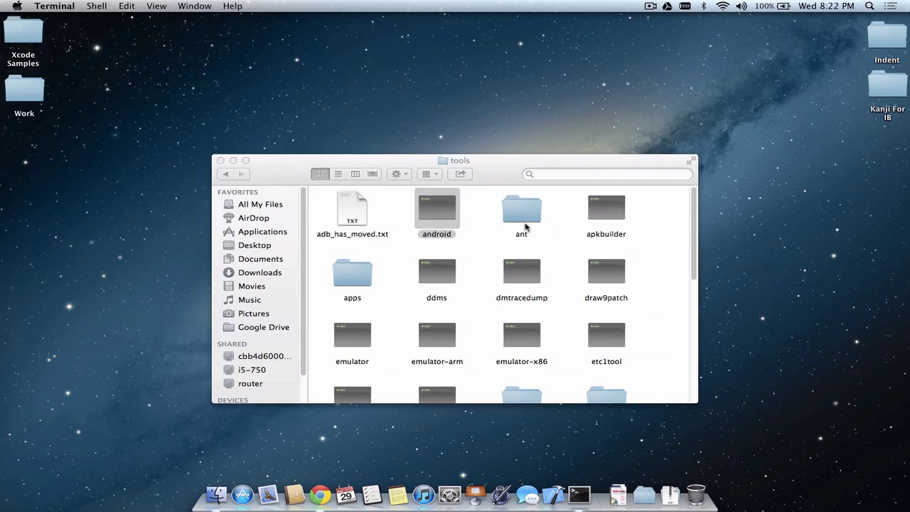
left_click(229, 171)
left_click(225, 174)
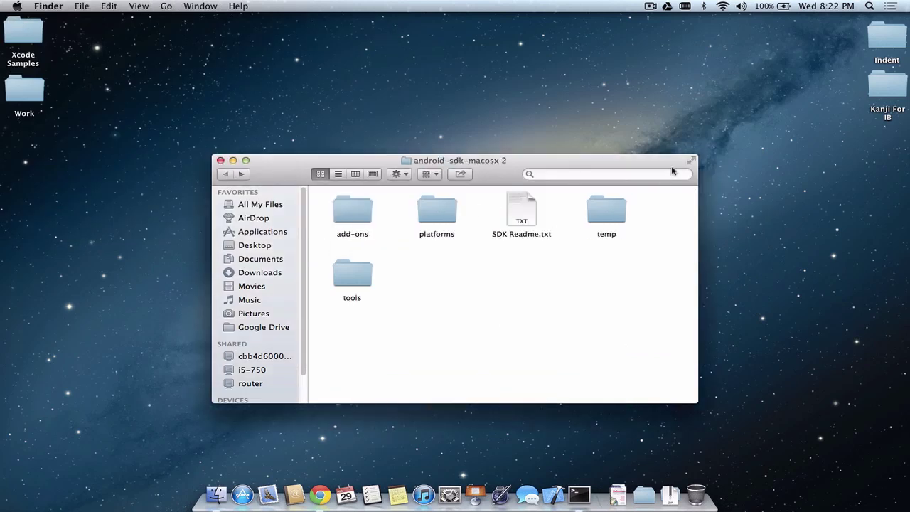
left_click(221, 161)
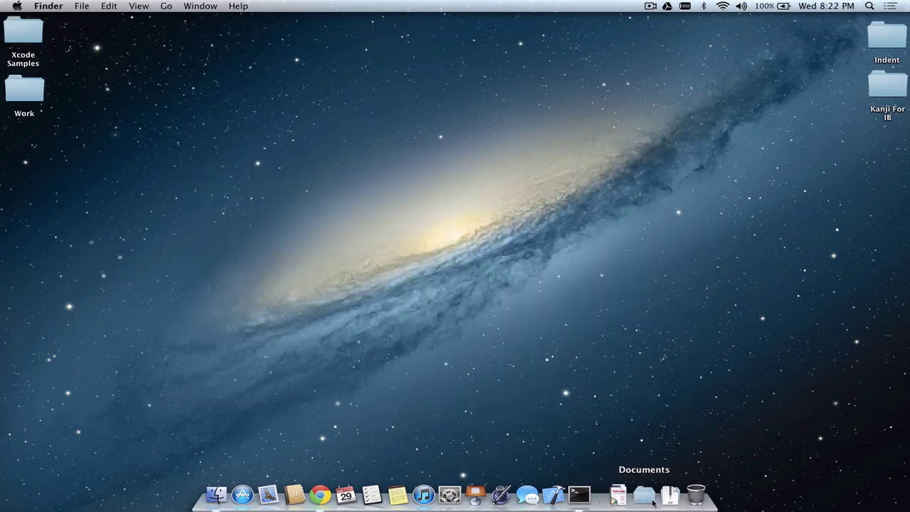
left_click(669, 496)
Step: Open the downloaded android-sdk-macosx folder and look inside add-ons
left_click(661, 437)
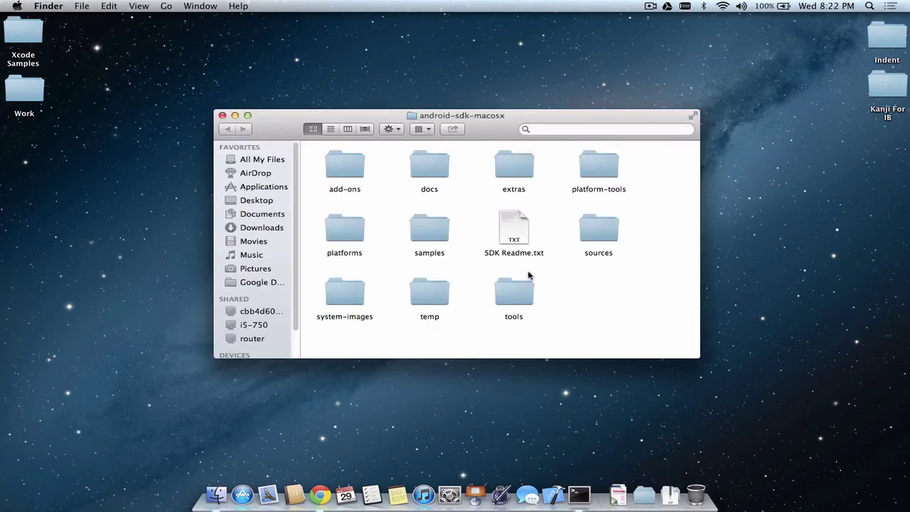
left_click_drag(651, 304, 316, 178)
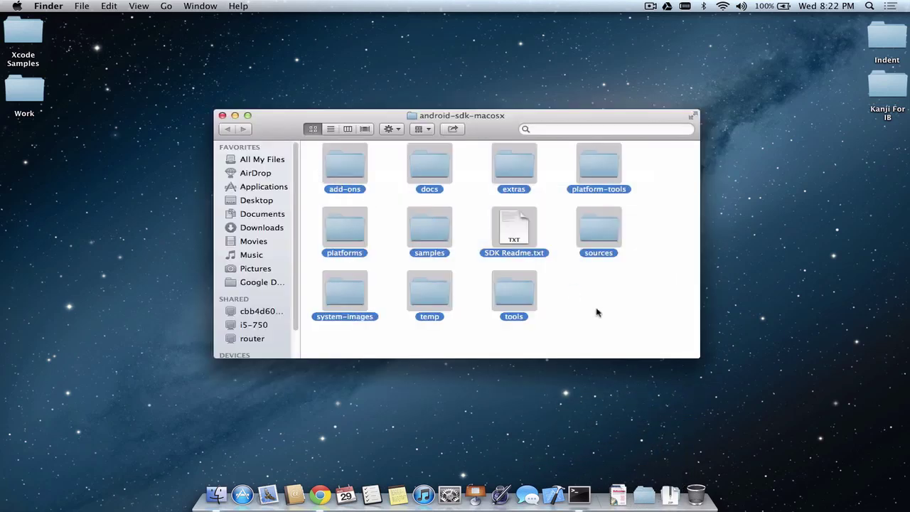
left_click(595, 310)
double_click(329, 154)
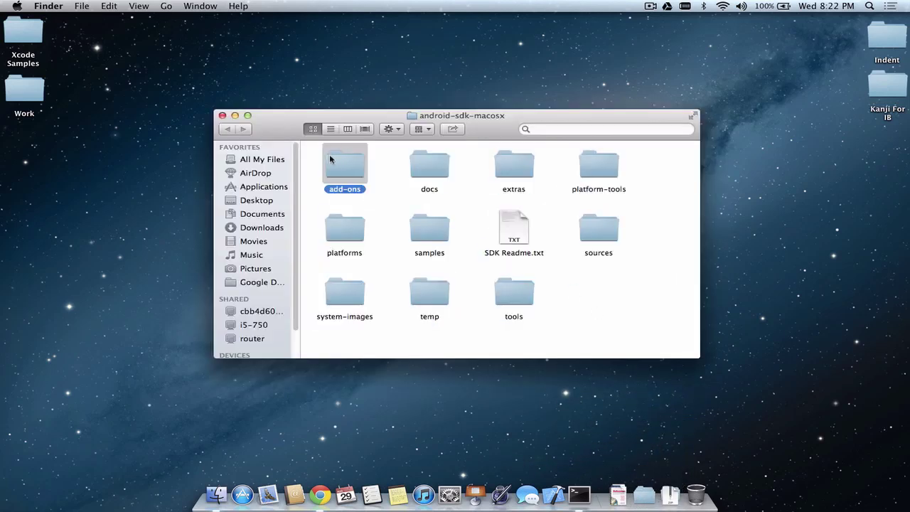
left_click(228, 129)
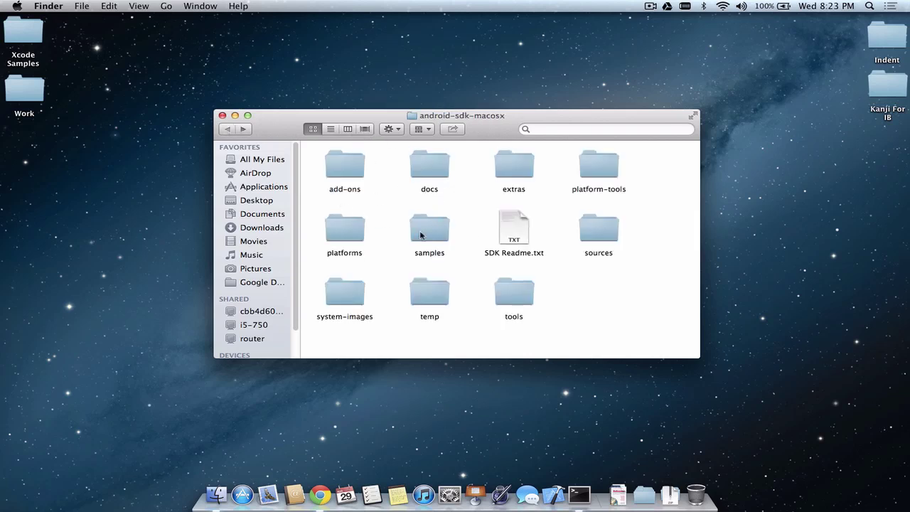
Step: Browse system-images: android-14's armeabi-v7a kernel-qemu file, then android-15
double_click(355, 283)
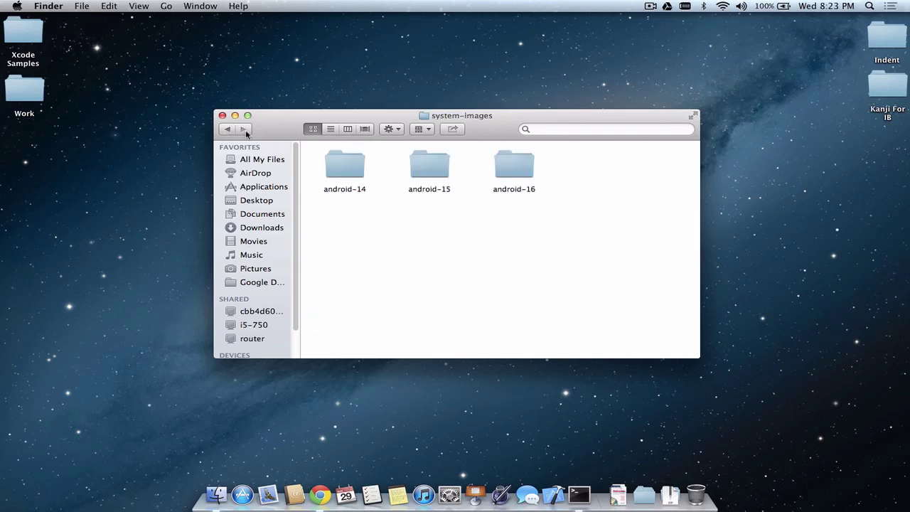
left_click(344, 165)
double_click(345, 165)
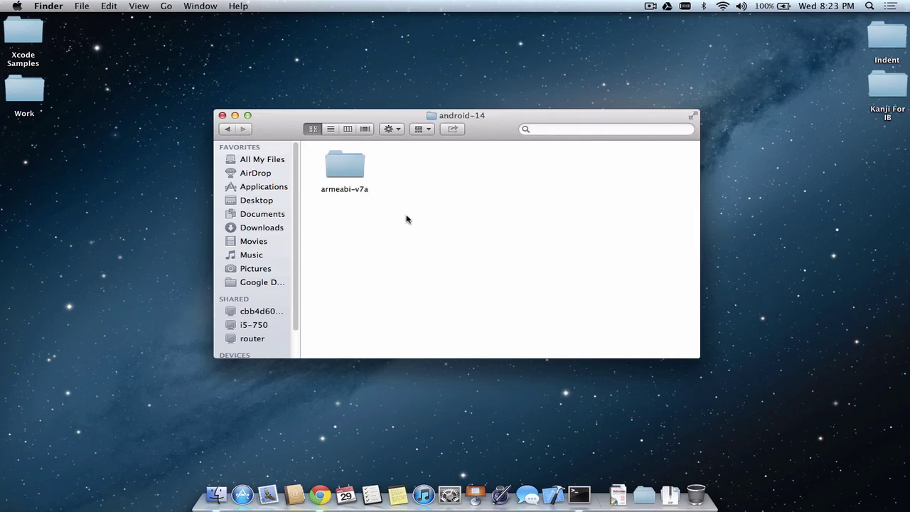
double_click(341, 165)
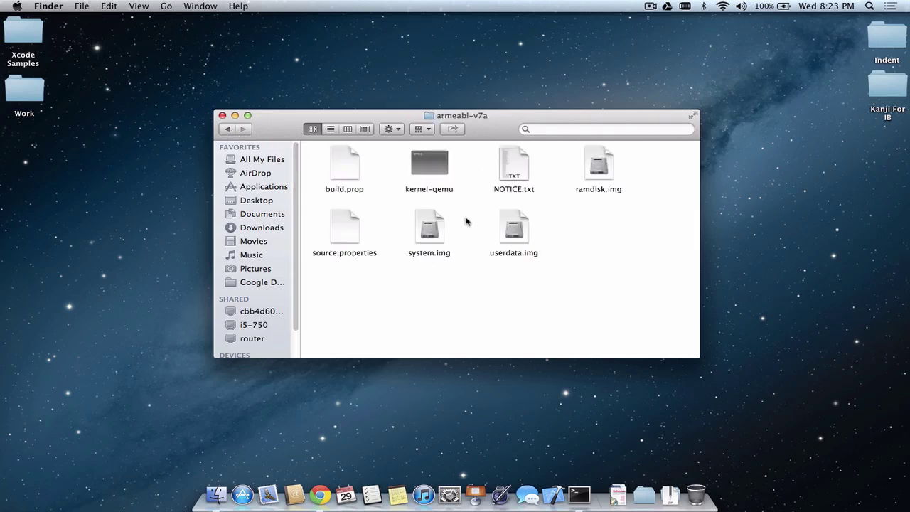
left_click(430, 163)
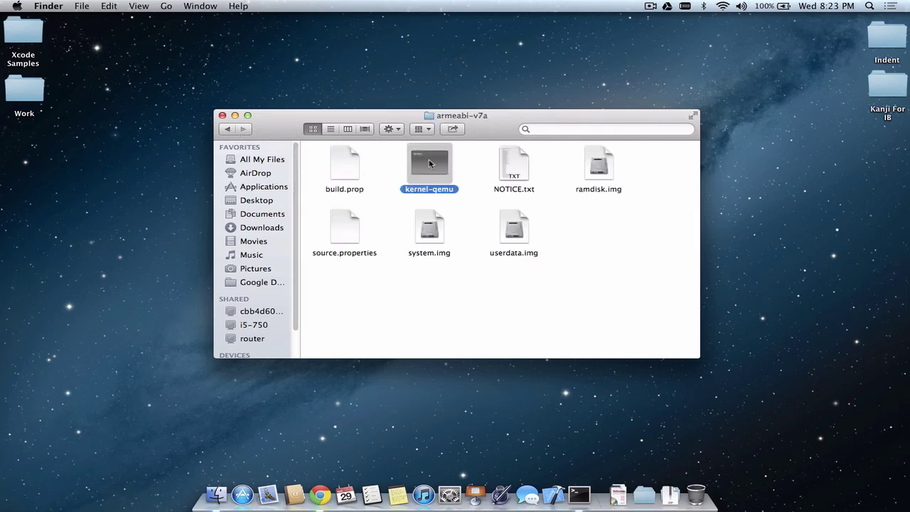
left_click(228, 129)
left_click(228, 129)
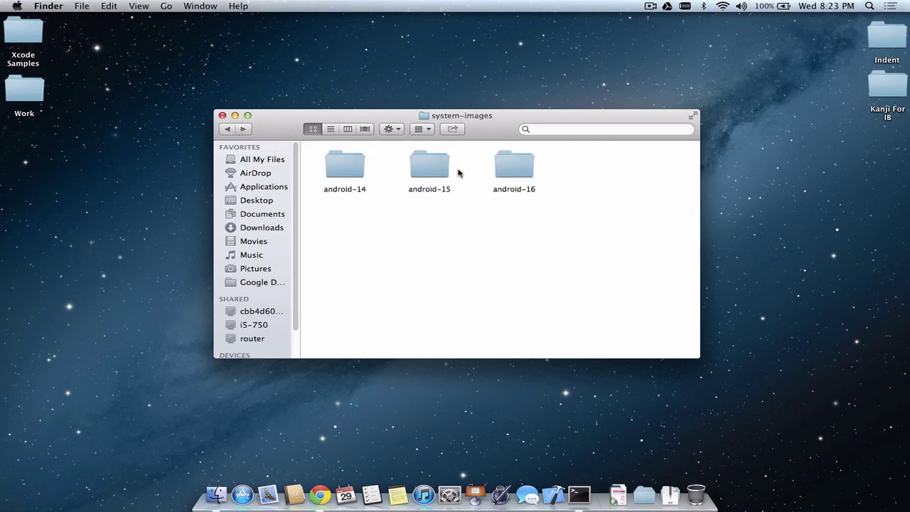
double_click(429, 165)
left_click(228, 129)
left_click(228, 129)
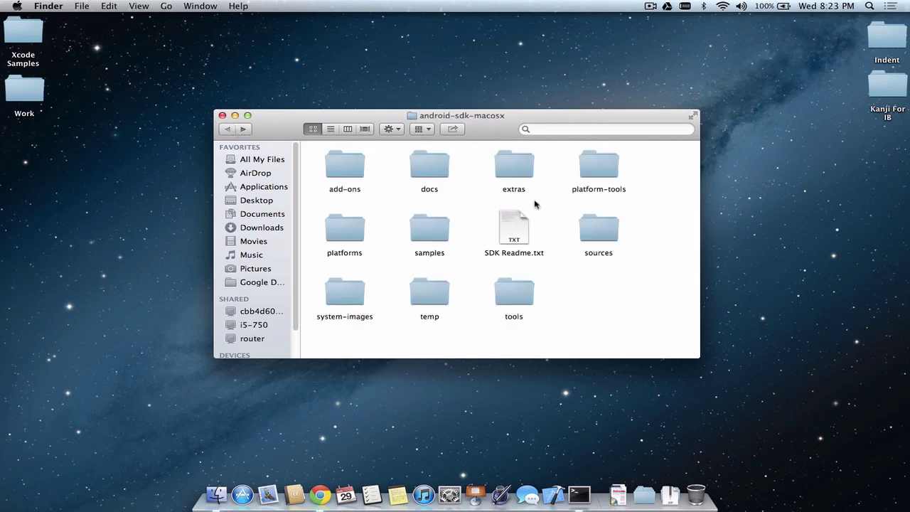
Step: Check the sources and tools folders, ending back at android-sdk-macosx's top level
double_click(604, 231)
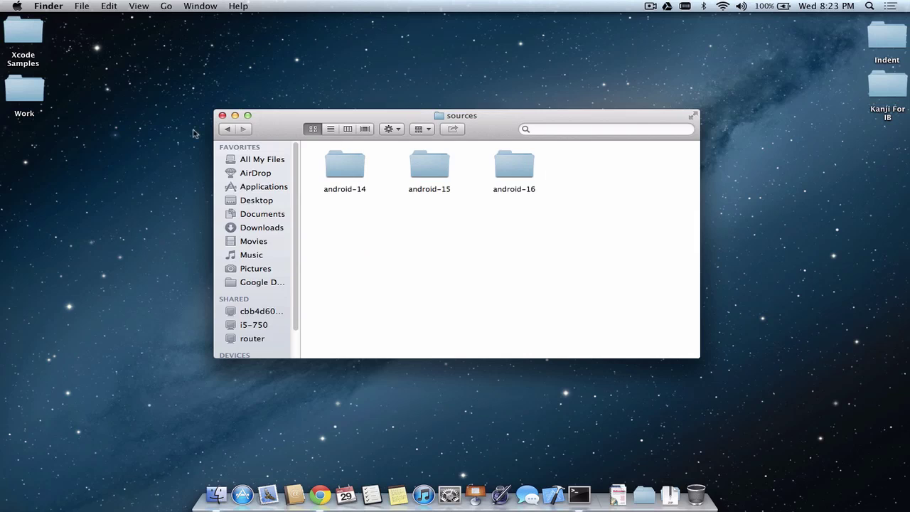
left_click(228, 129)
left_click(519, 291)
double_click(518, 291)
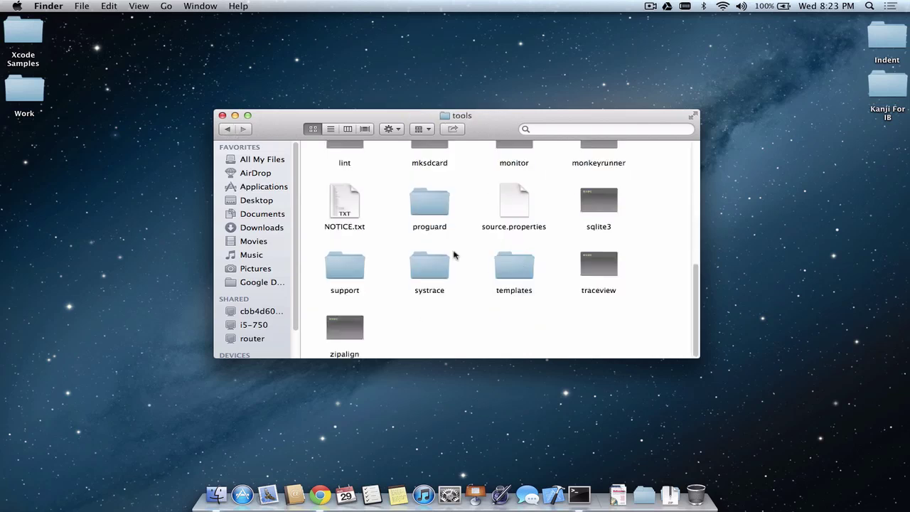
scroll(509, 237, "up", 5)
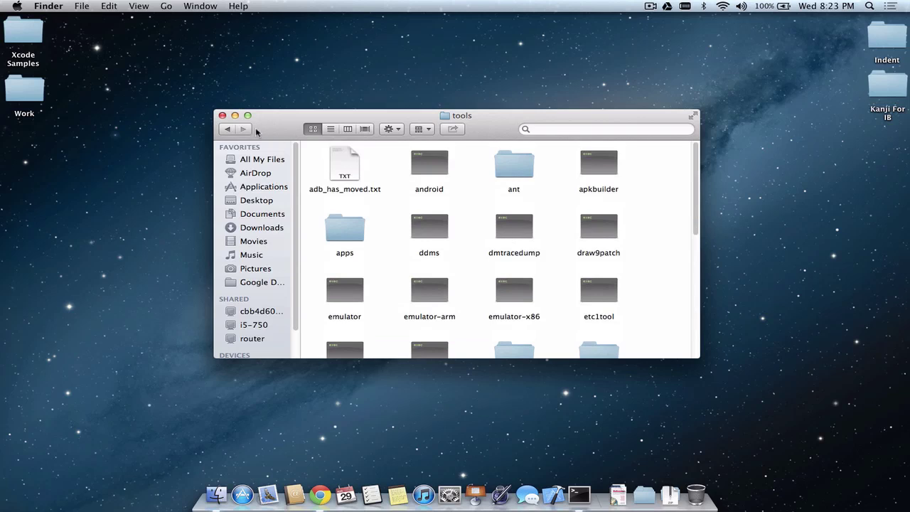
left_click(226, 129)
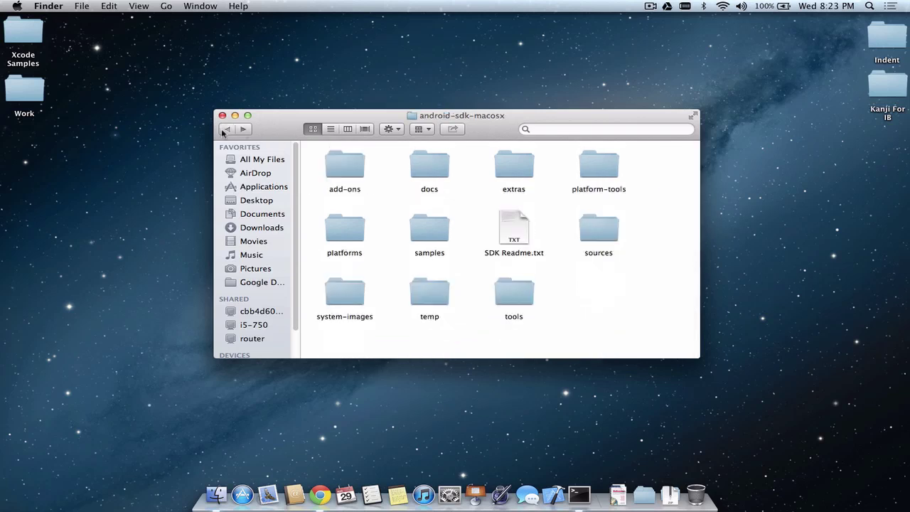